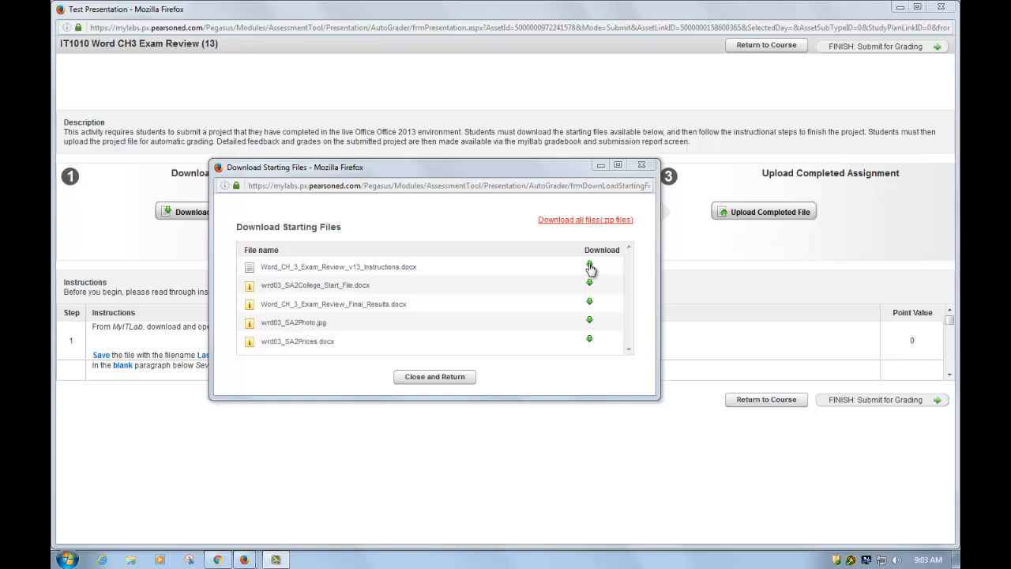
- Download Word_CH_3_Exam_Review_v13_Instructions.docx and open it with Microsoft Word
left_click(590, 266)
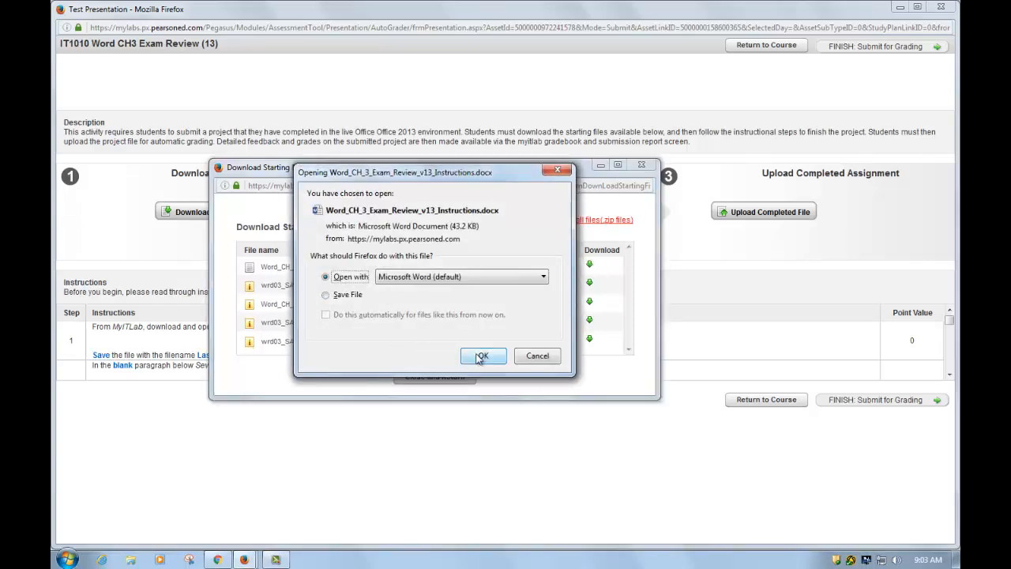
left_click(480, 356)
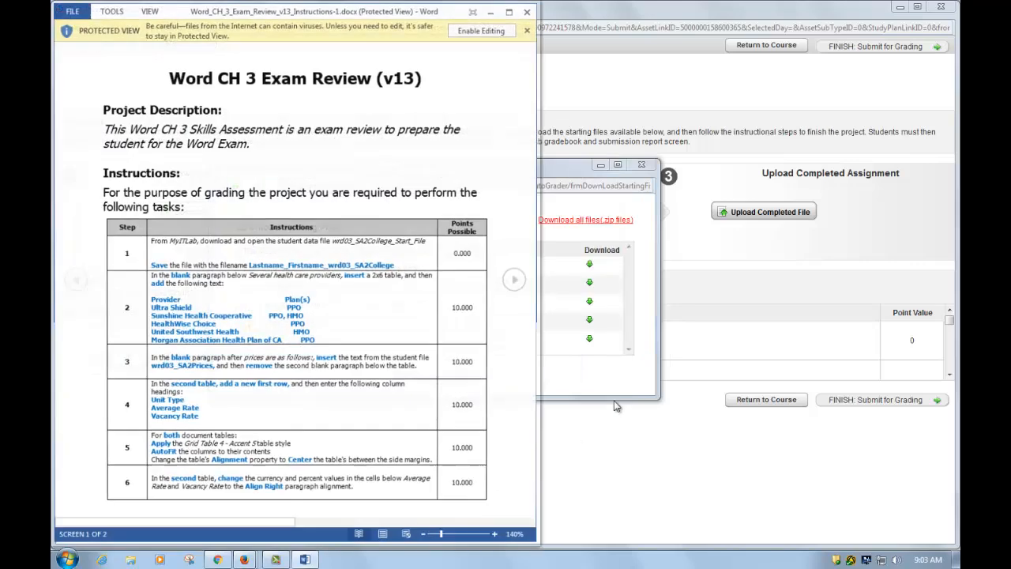
- Minimize the Word instructions window to return to the Download Starting Files list
left_click(490, 12)
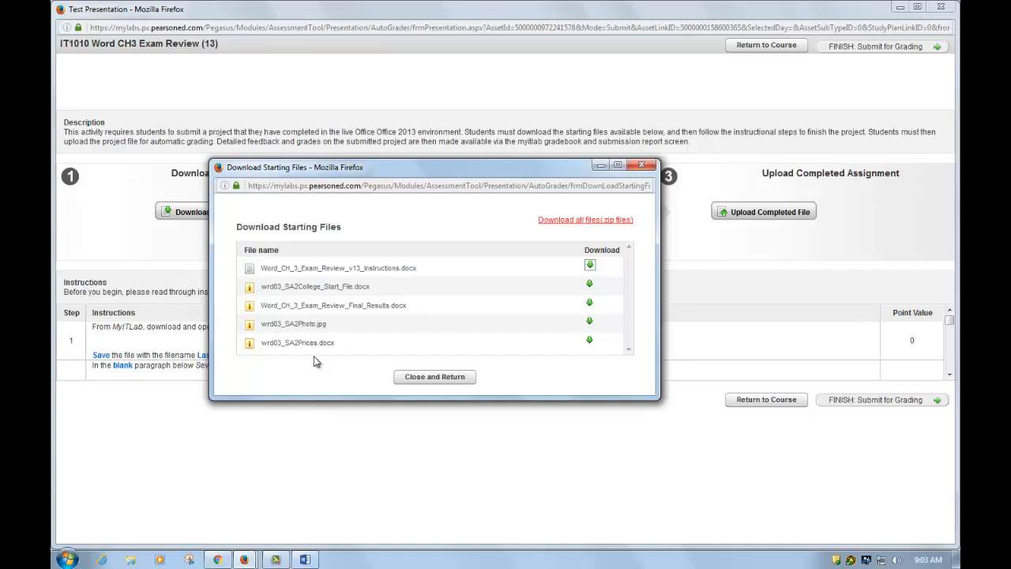
- Save wrd03_SA2Photo.jpg into Desktop > IT1010 > Word > Word Exam Reviews > Word Ch3
left_click(590, 323)
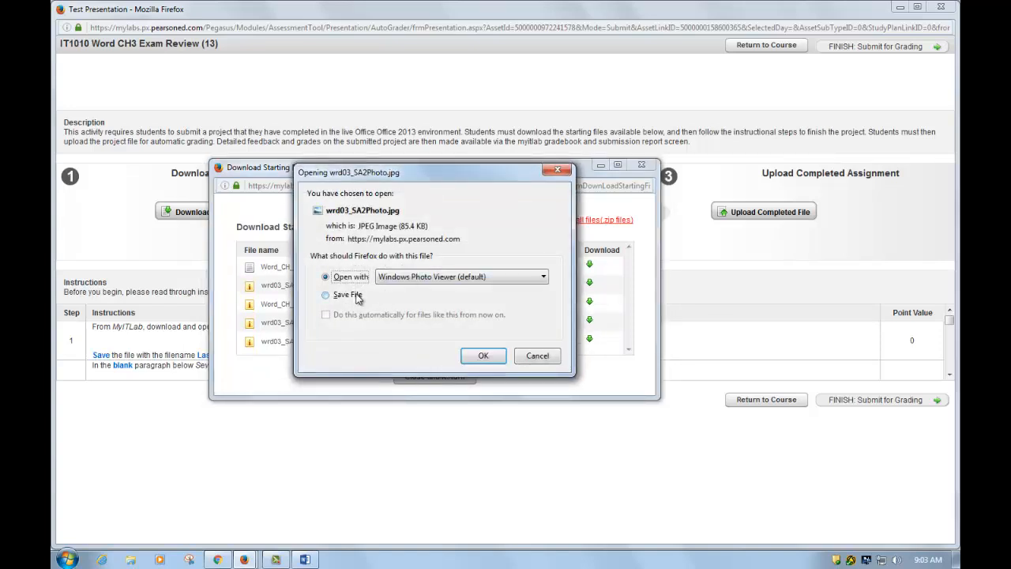
left_click(357, 295)
left_click(481, 357)
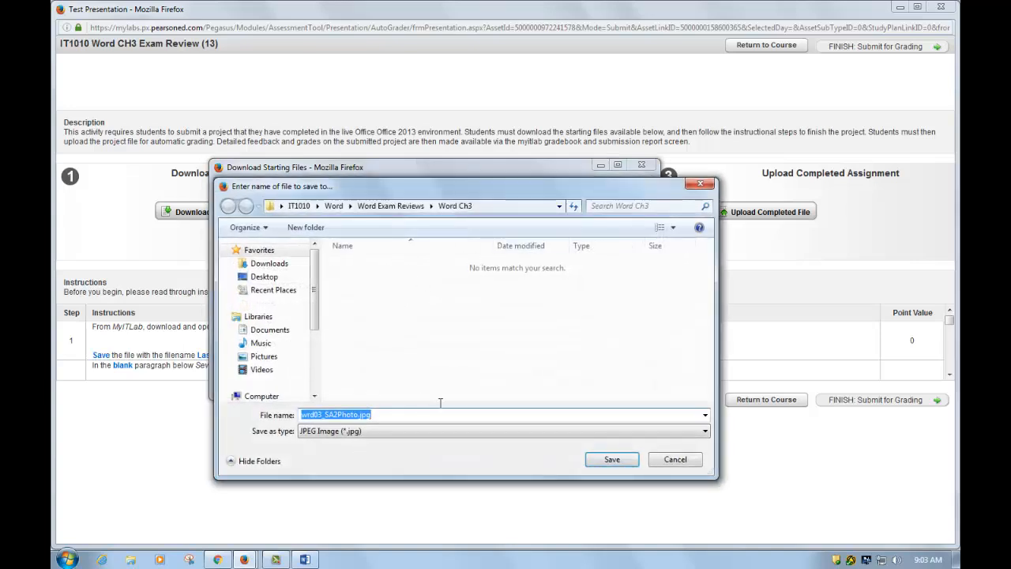
left_click(266, 277)
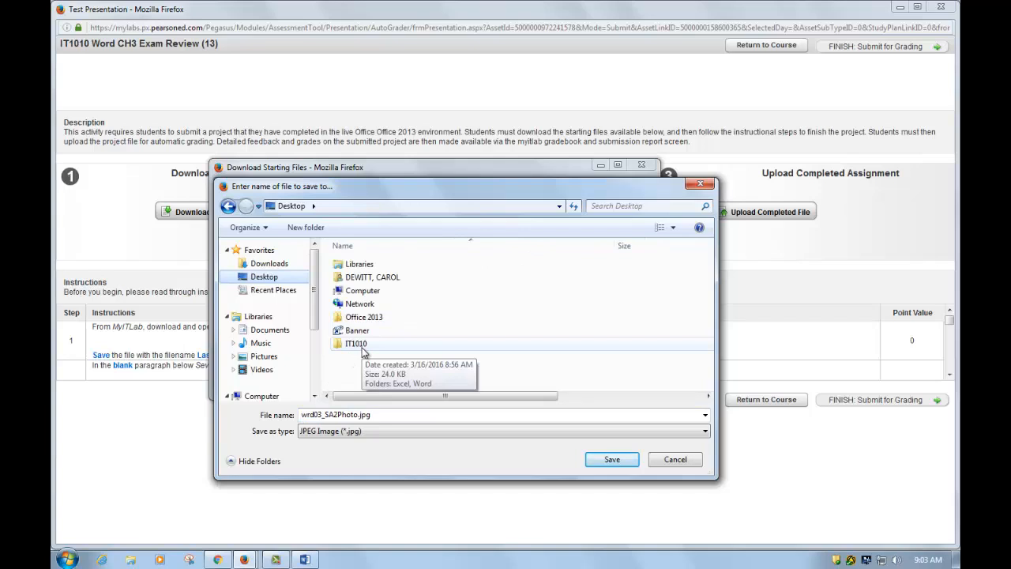
double_click(361, 348)
double_click(415, 278)
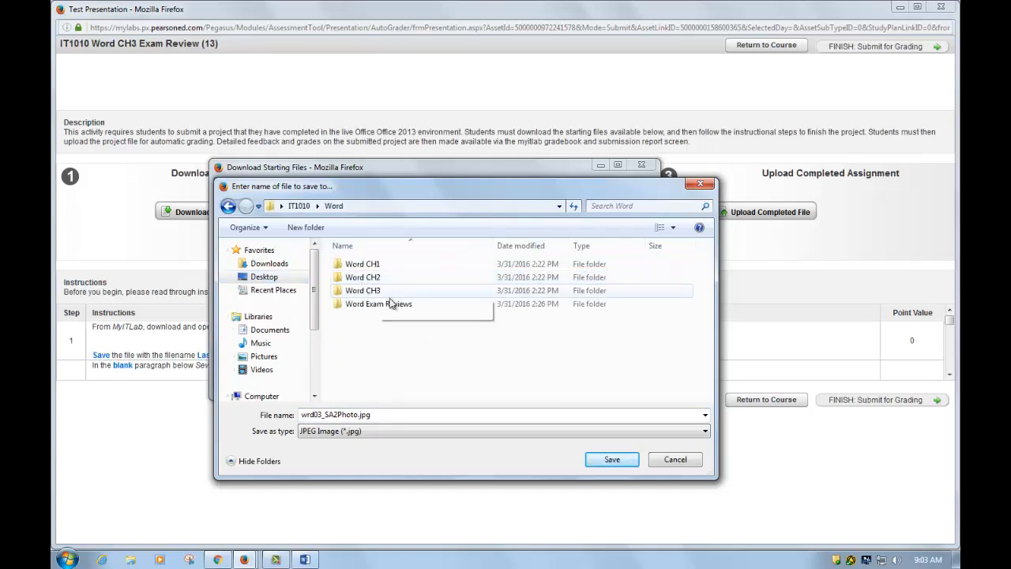
left_click(378, 308)
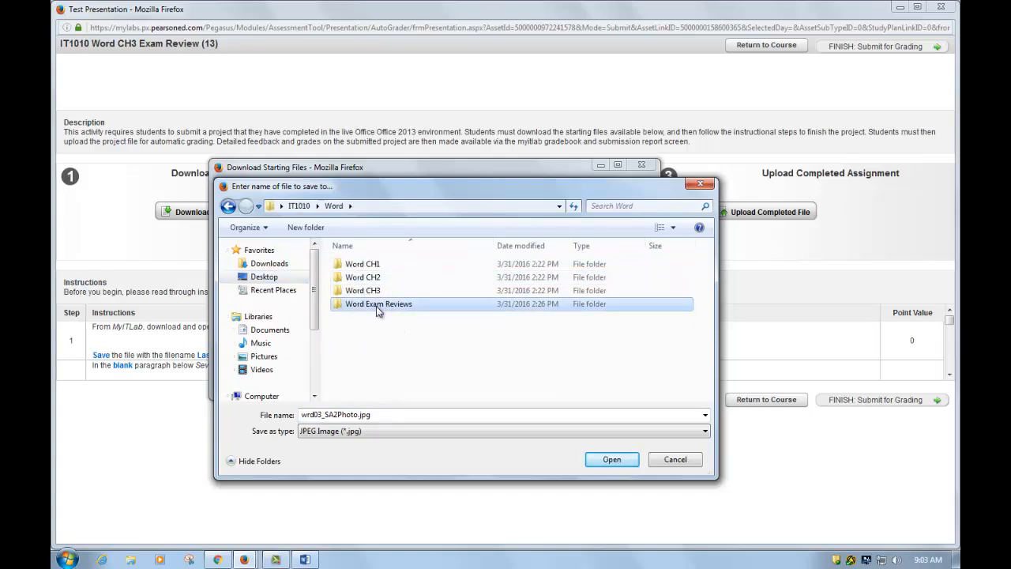
double_click(377, 308)
double_click(368, 278)
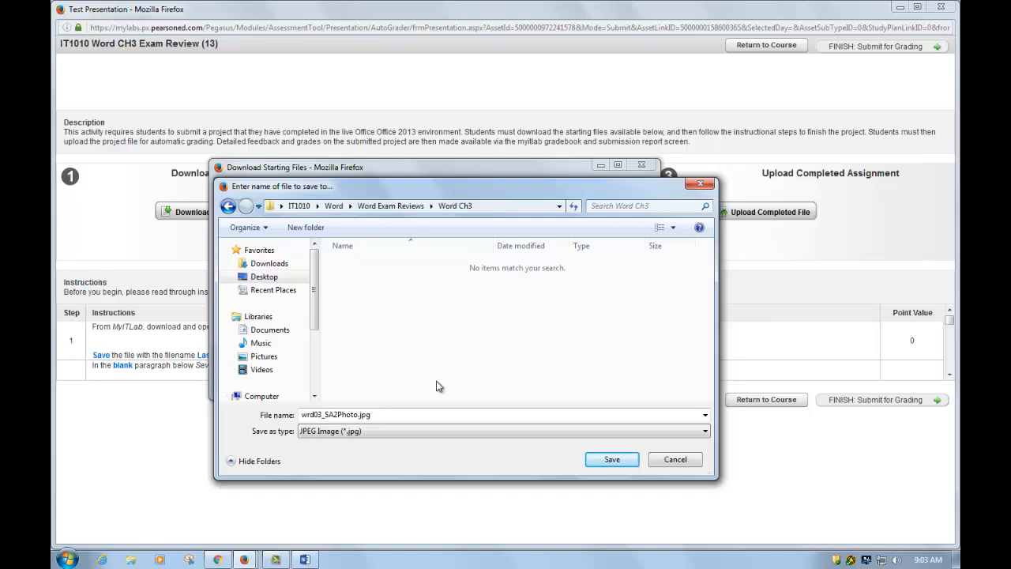
left_click(613, 461)
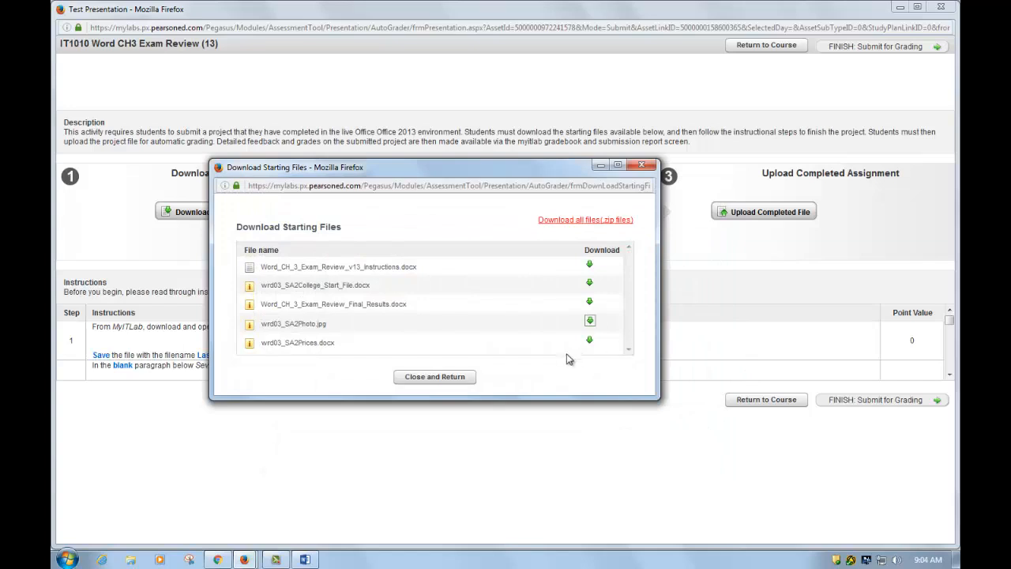
- Save wrd03_SA2Prices.docx into the same Word Ch3 folder
left_click(589, 340)
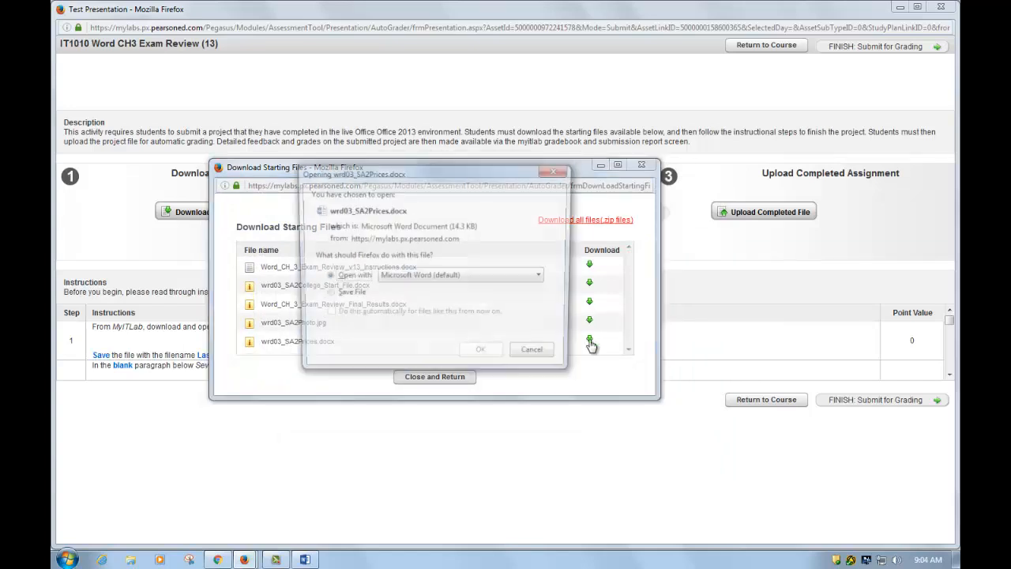
left_click(354, 299)
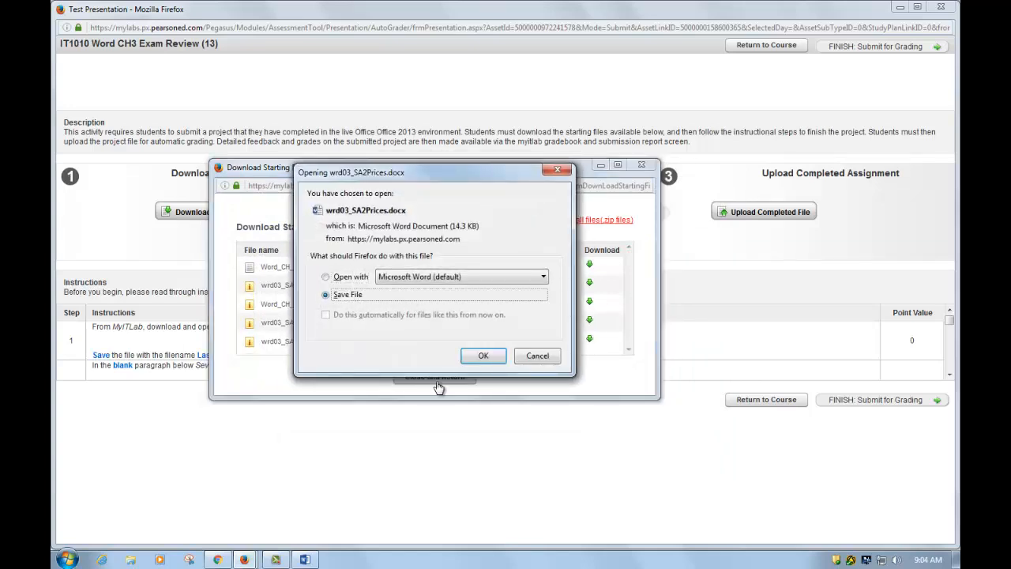
left_click(482, 355)
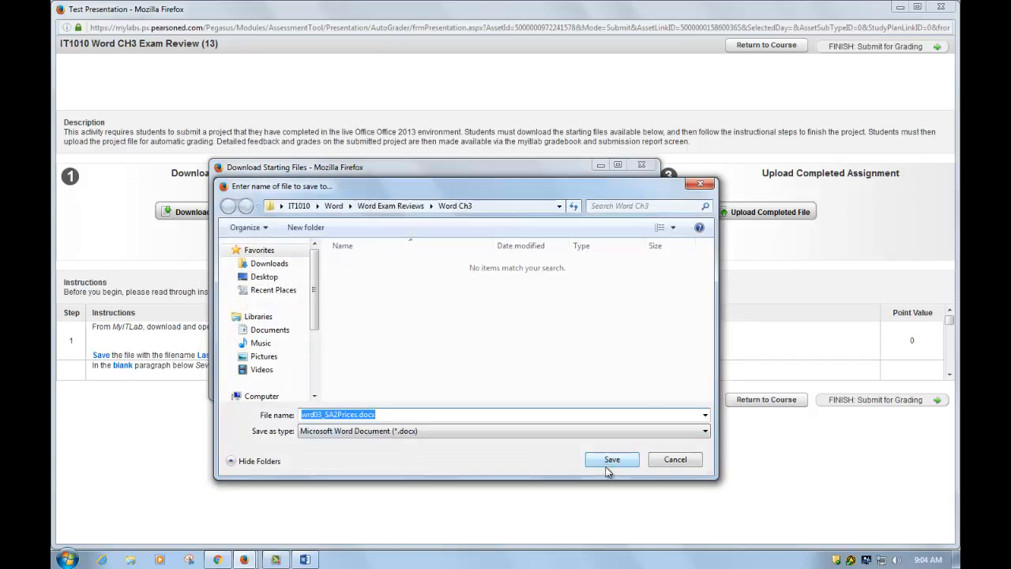
left_click(606, 453)
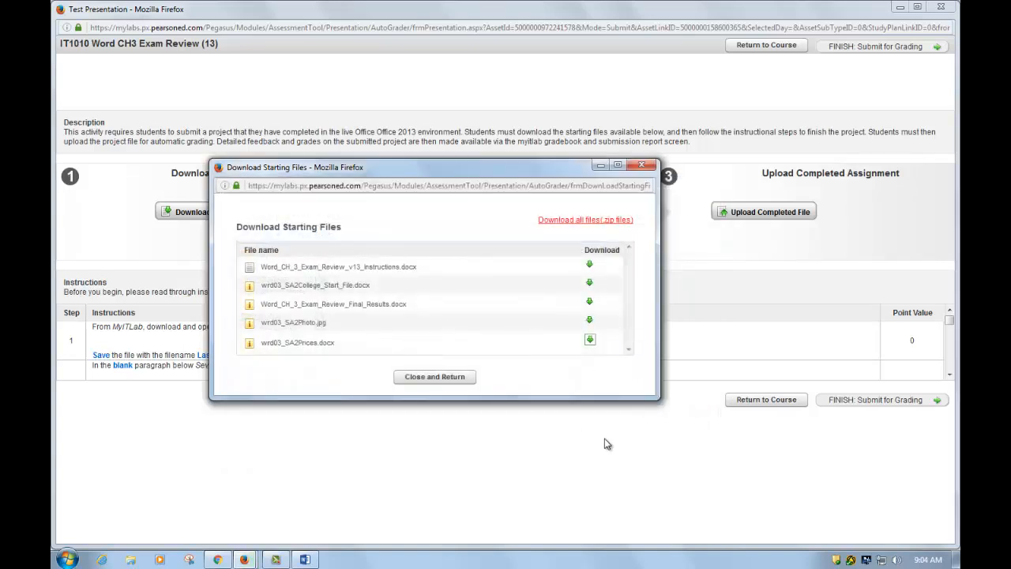
- Download wrd03_SA2College_Start_File.docx, open it in Word, and enable editing
left_click(589, 284)
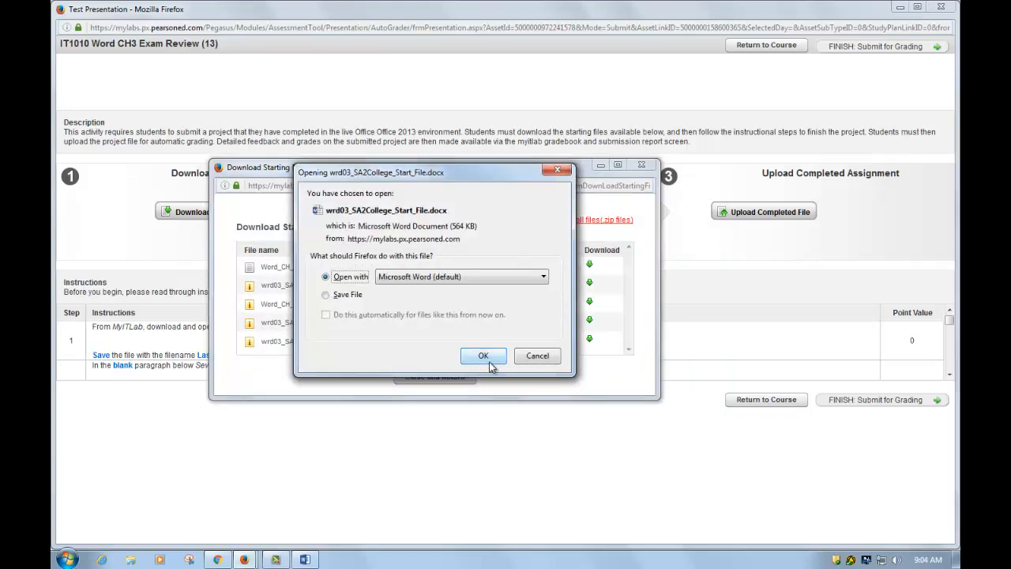
left_click(482, 356)
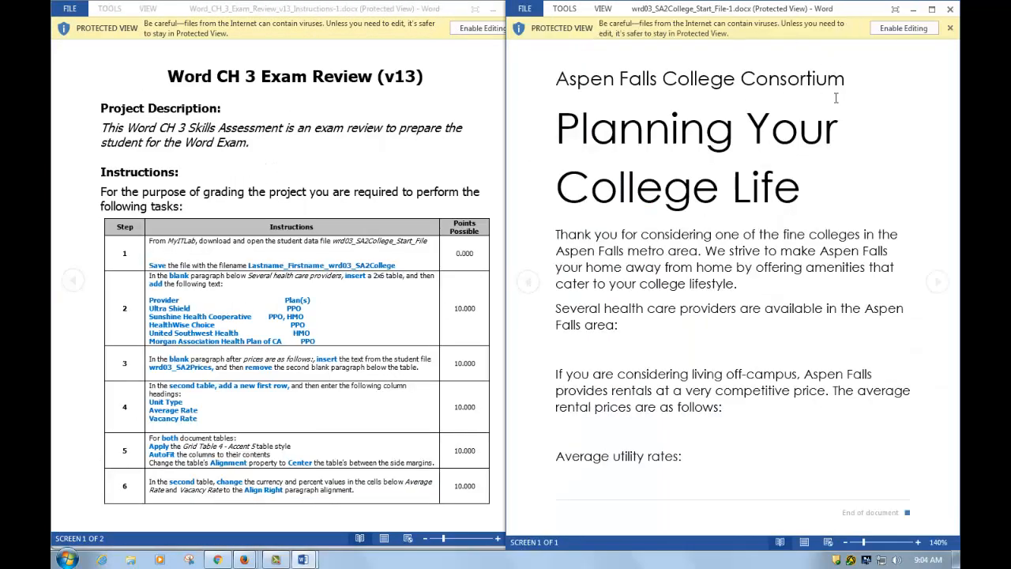
left_click(905, 30)
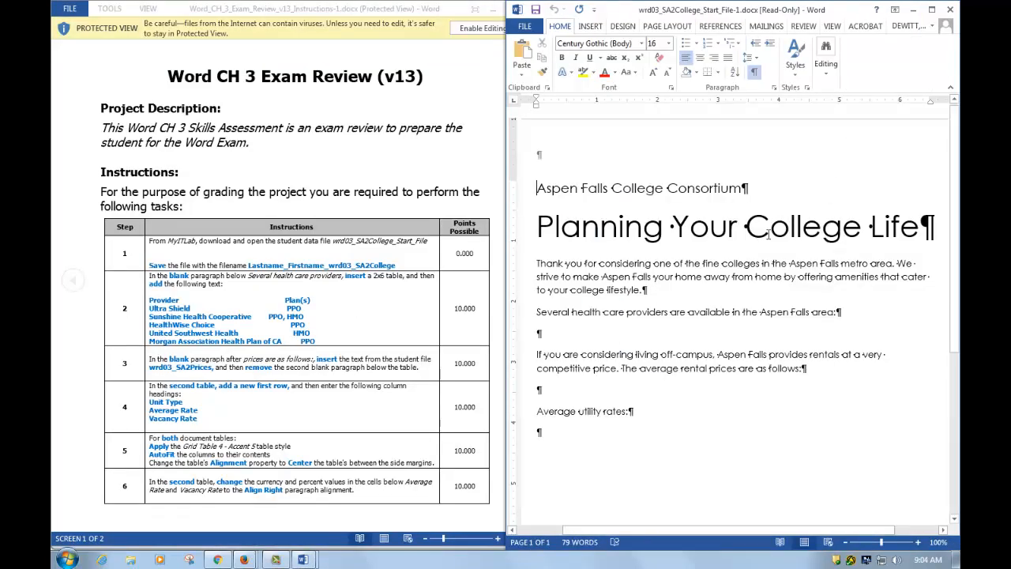
- Maximize the College document, toggle Show/Hide ¶, and snap it to the right half
left_click(931, 9)
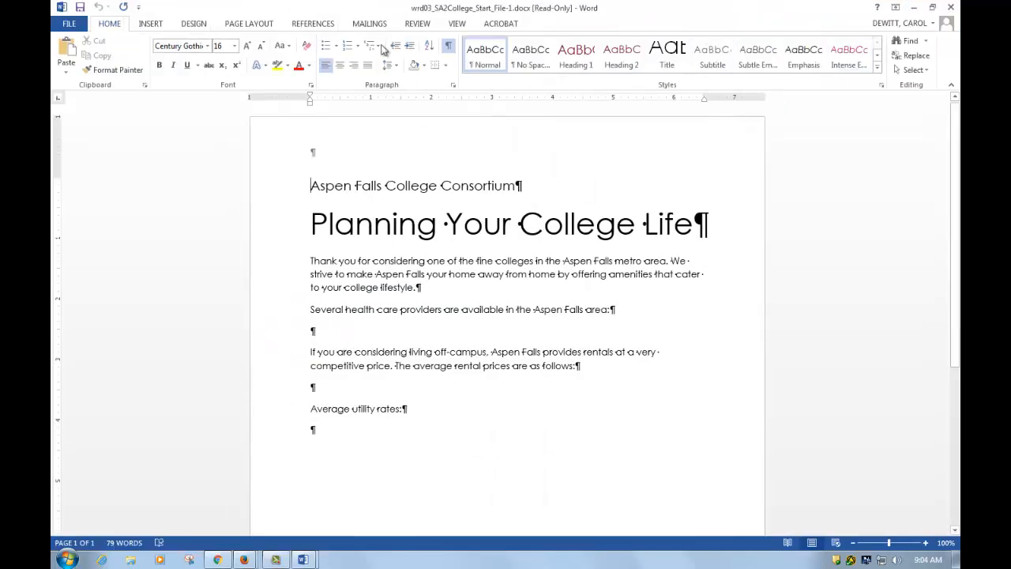
left_click(449, 48)
left_click(450, 48)
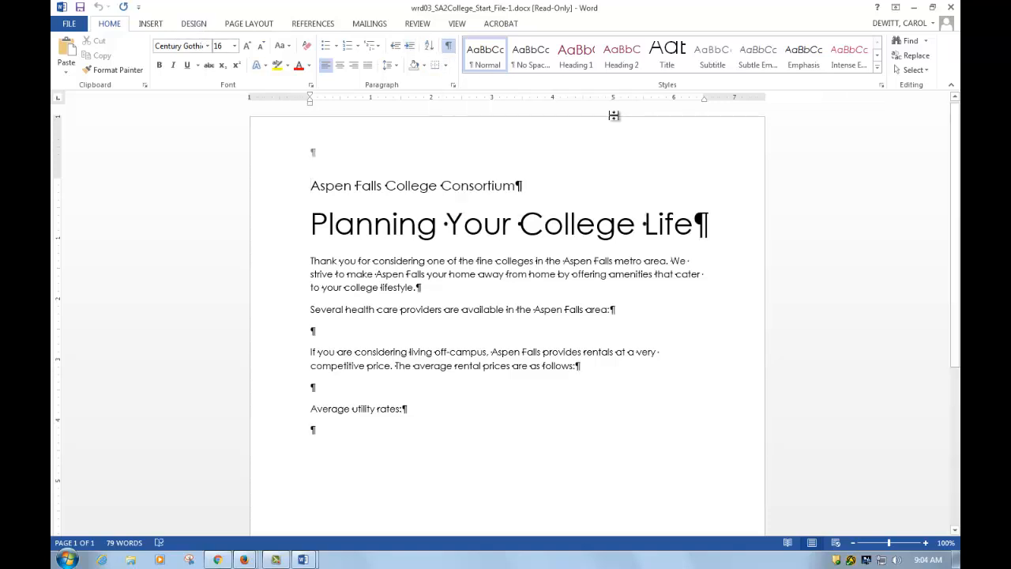
key("super+Right")
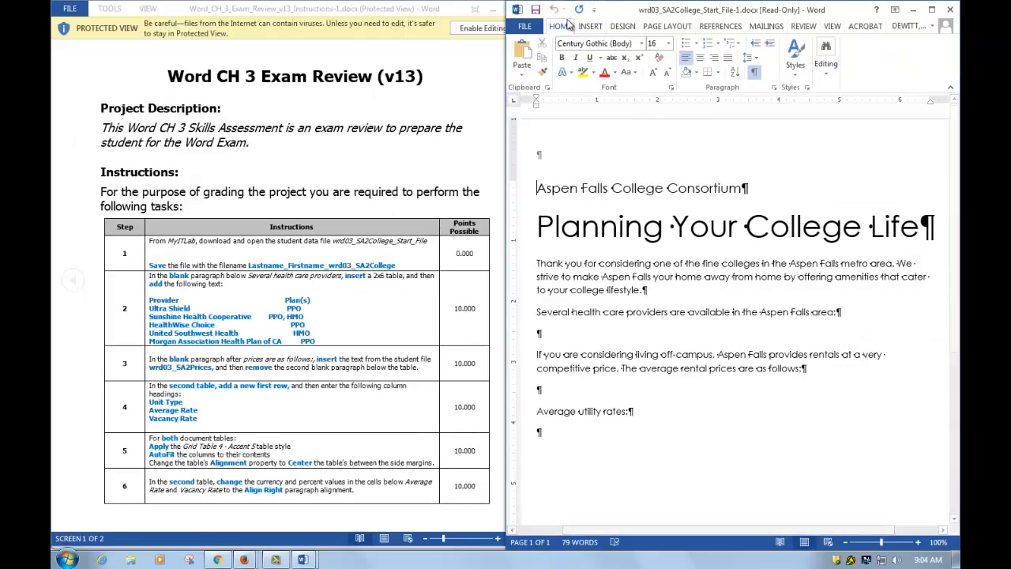
- In Save As, browse to Desktop > IT1010 > Word > Word Exam Reviews > Word Ch3
left_click(526, 26)
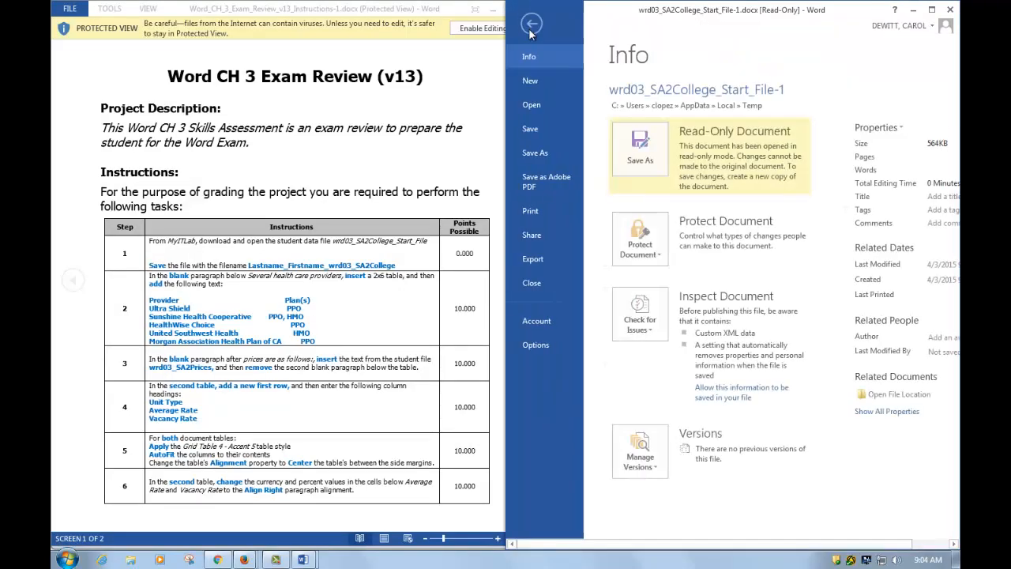
left_click(553, 154)
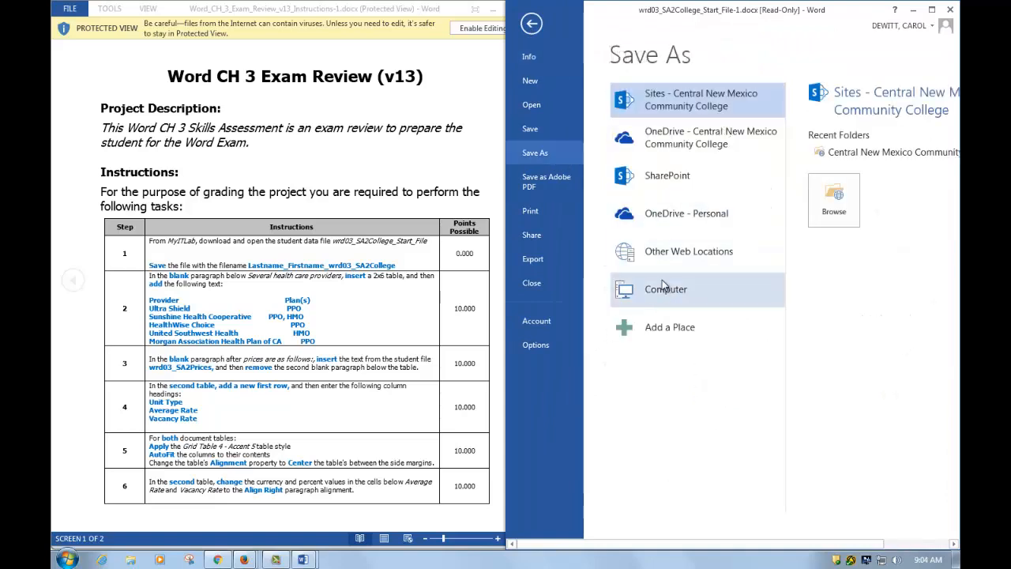
left_click(665, 290)
left_click(665, 290)
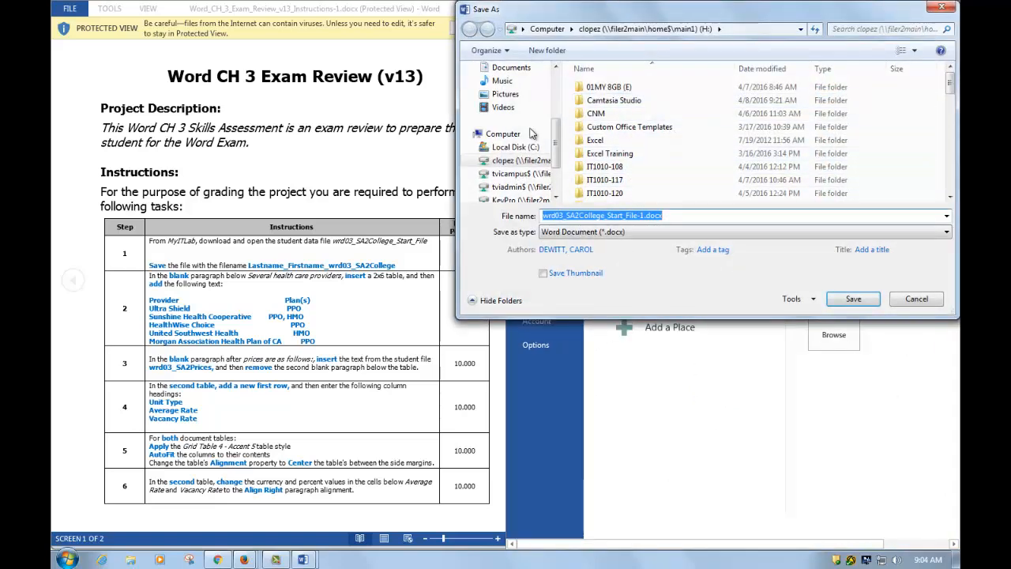
scroll(521, 119, "up", 3)
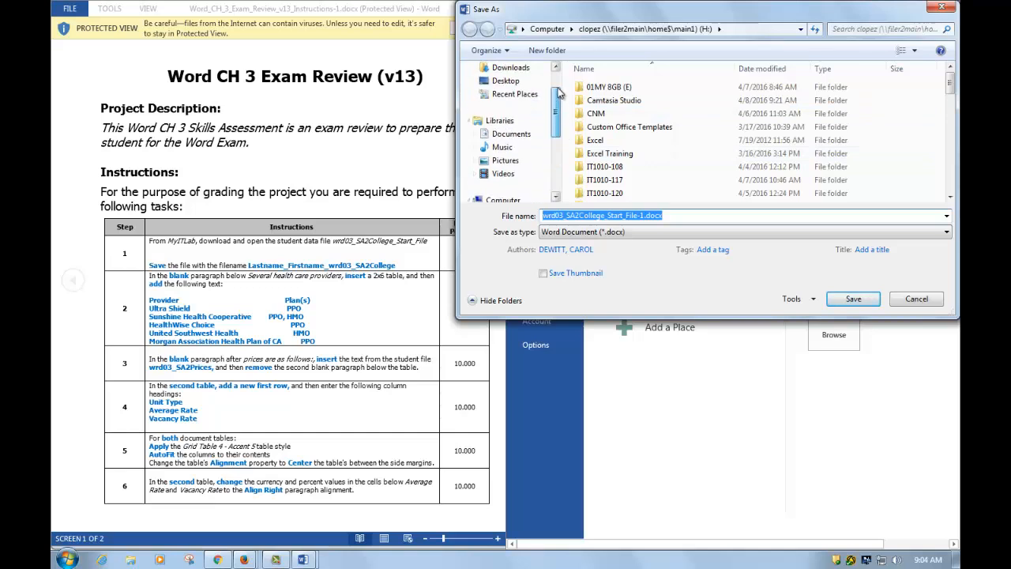
left_click(509, 126)
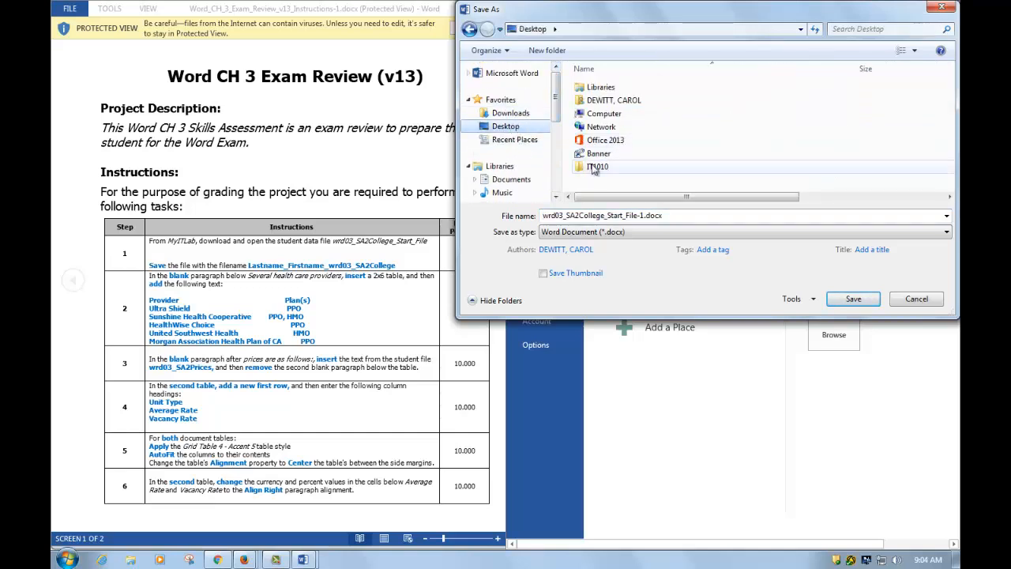
left_click(598, 169)
double_click(601, 172)
double_click(598, 101)
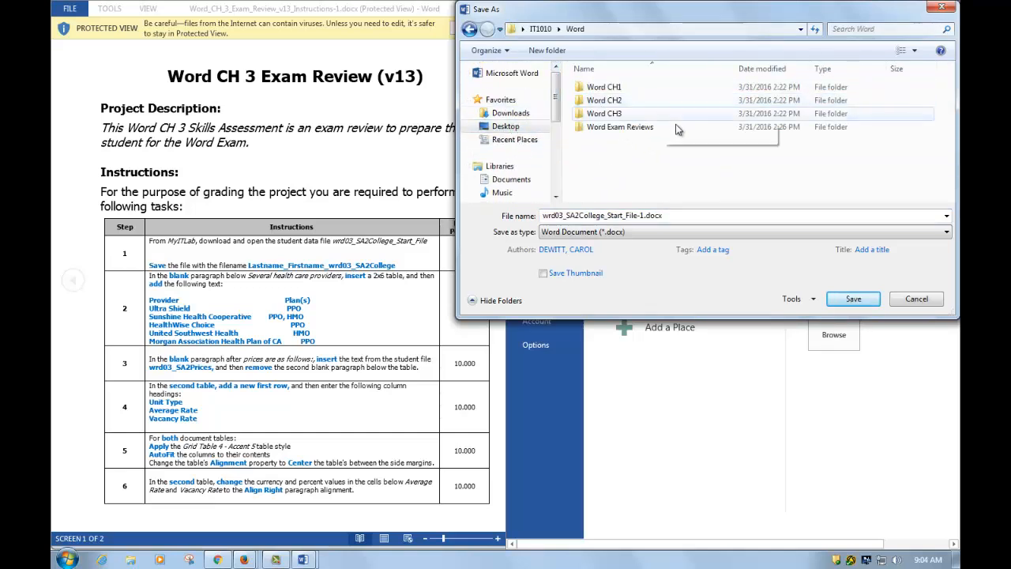
double_click(622, 128)
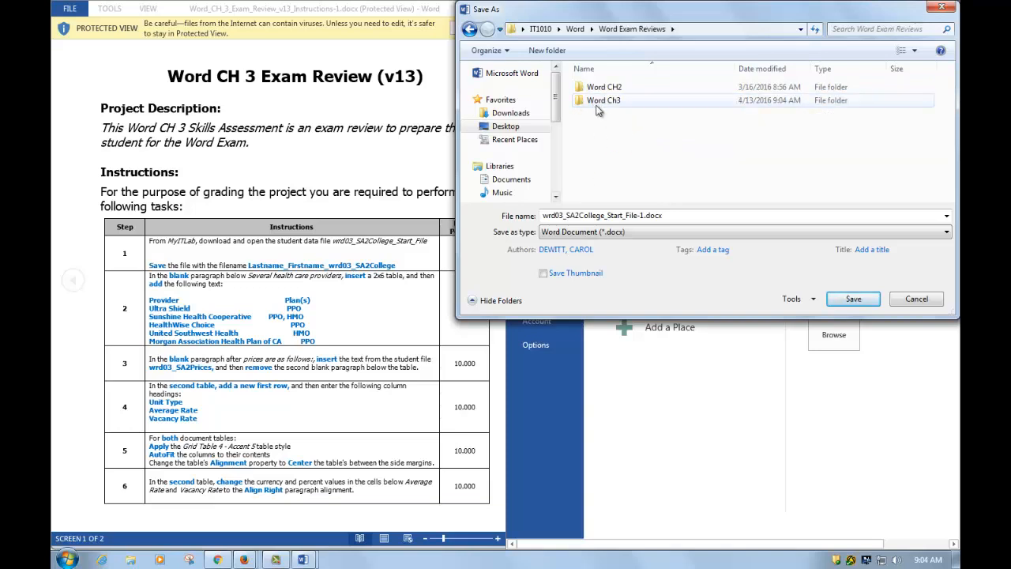
double_click(598, 101)
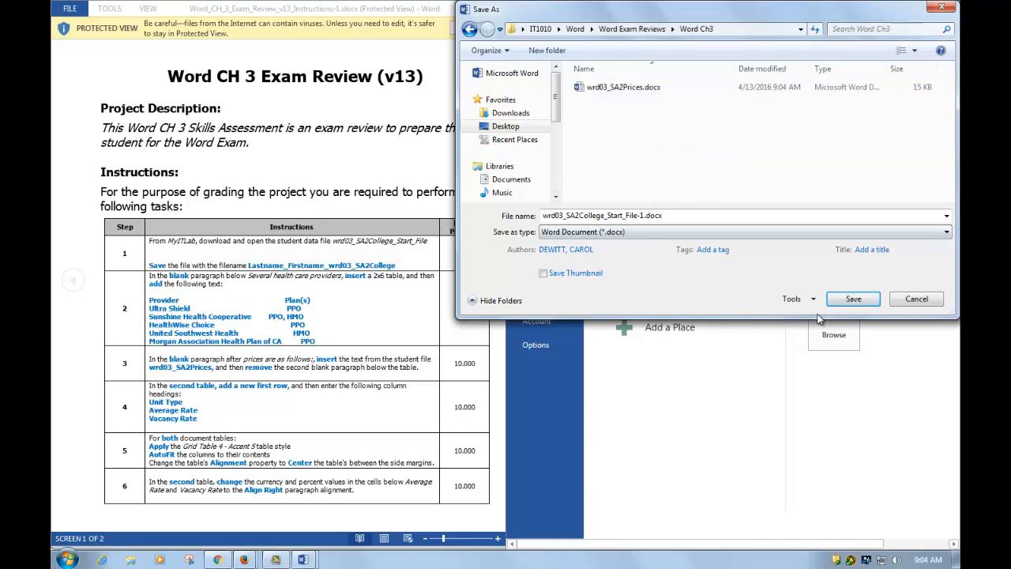
- Save the document as Lastname_Firstname_wrd03_SA2College
left_click(688, 216)
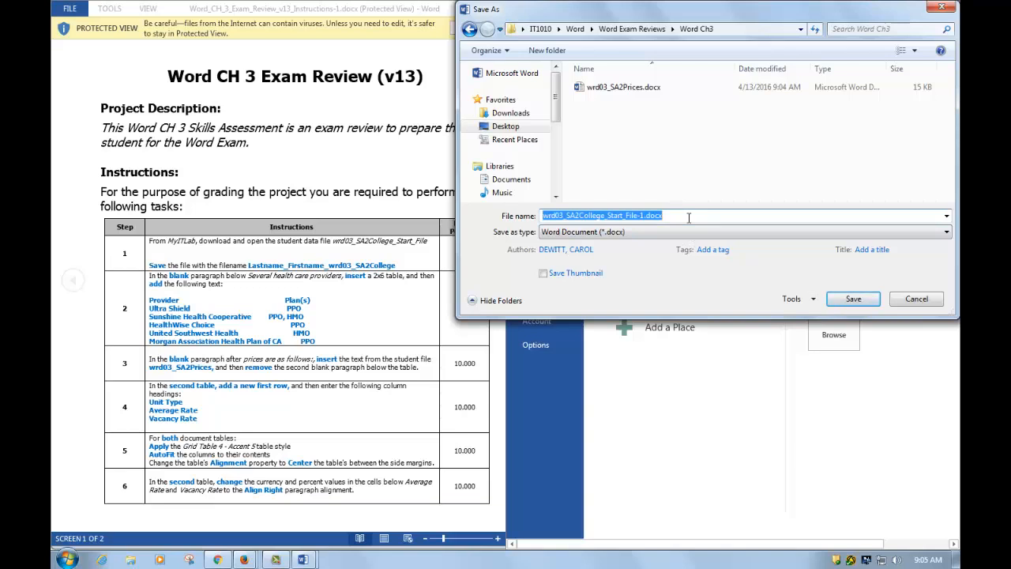
type("Lastname_")
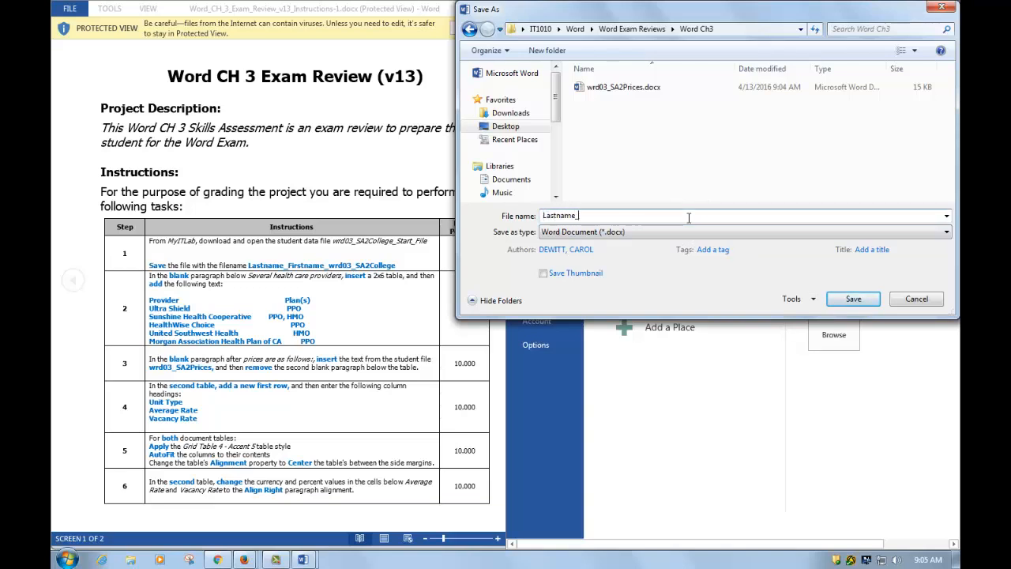
type("Firstname)_")
key("BackSpace")
type("wrd03_SA2Coll")
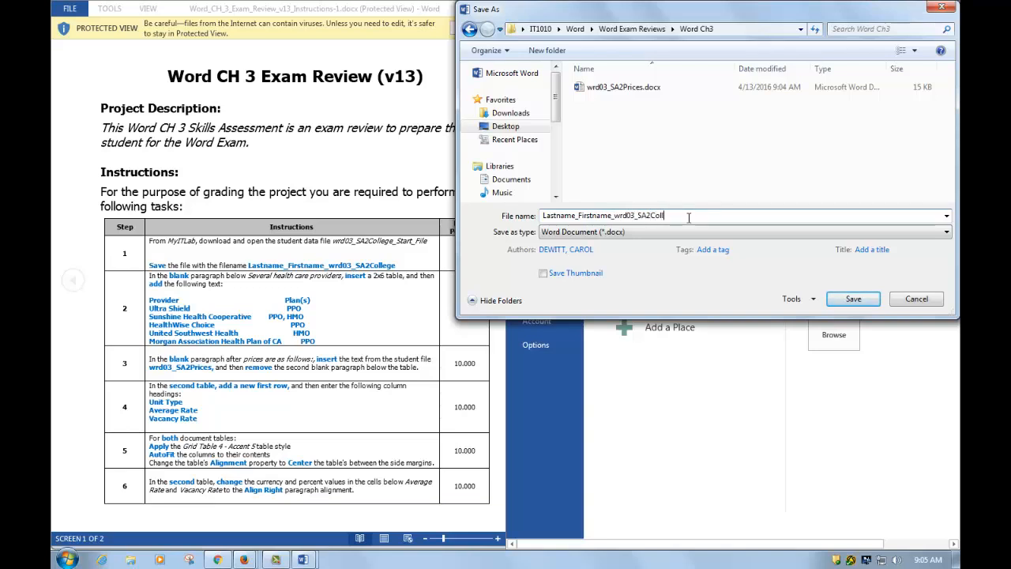
type("ege")
left_click(853, 299)
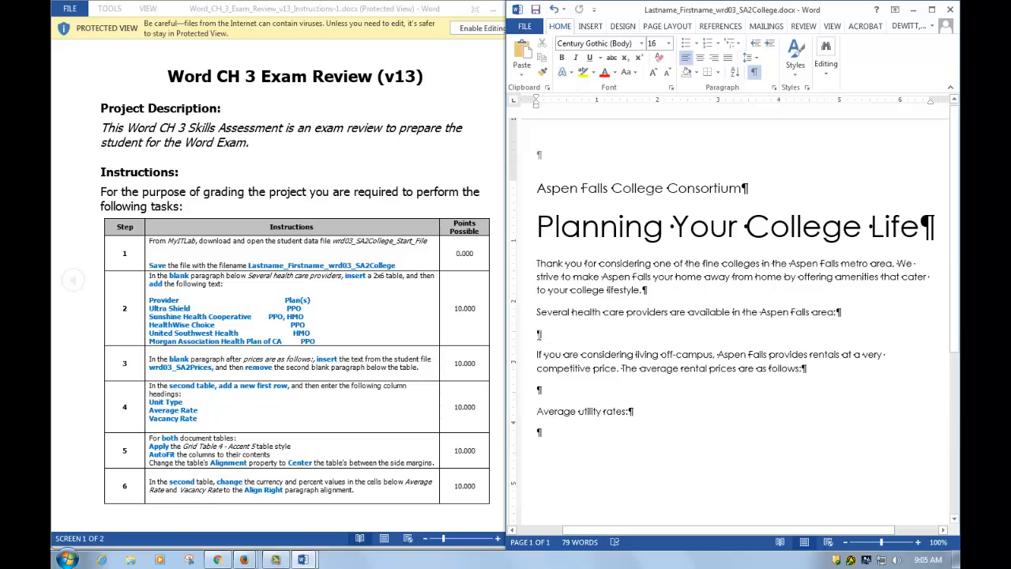
- Insert a 2x6 table in the blank paragraph below the health care sentence
left_click(654, 335)
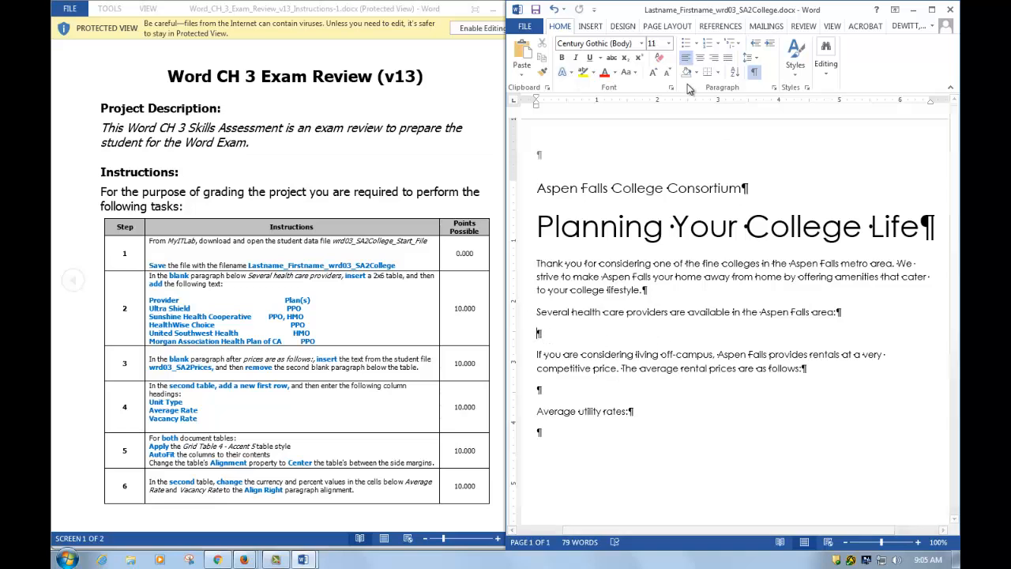
left_click(591, 26)
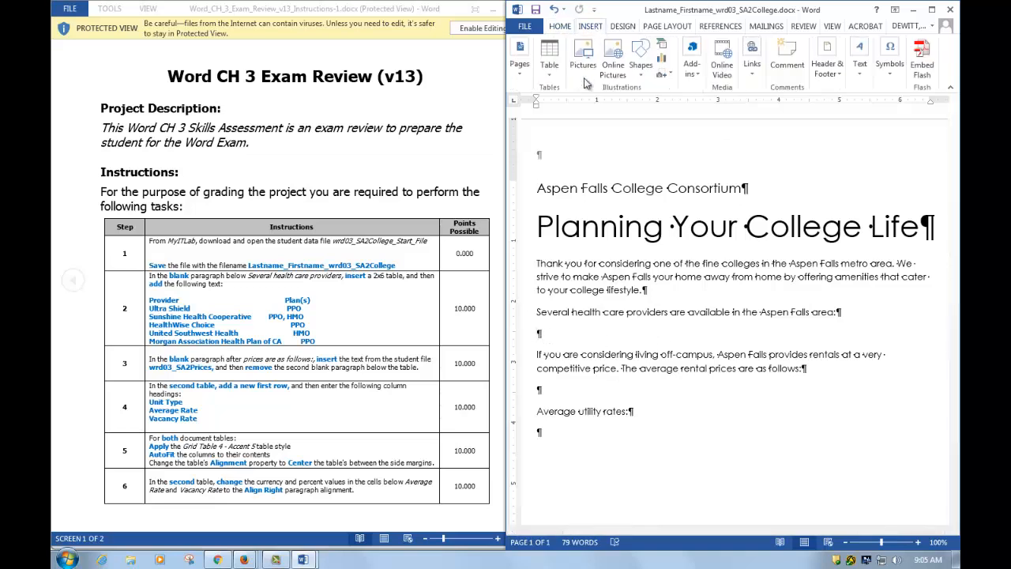
left_click(549, 59)
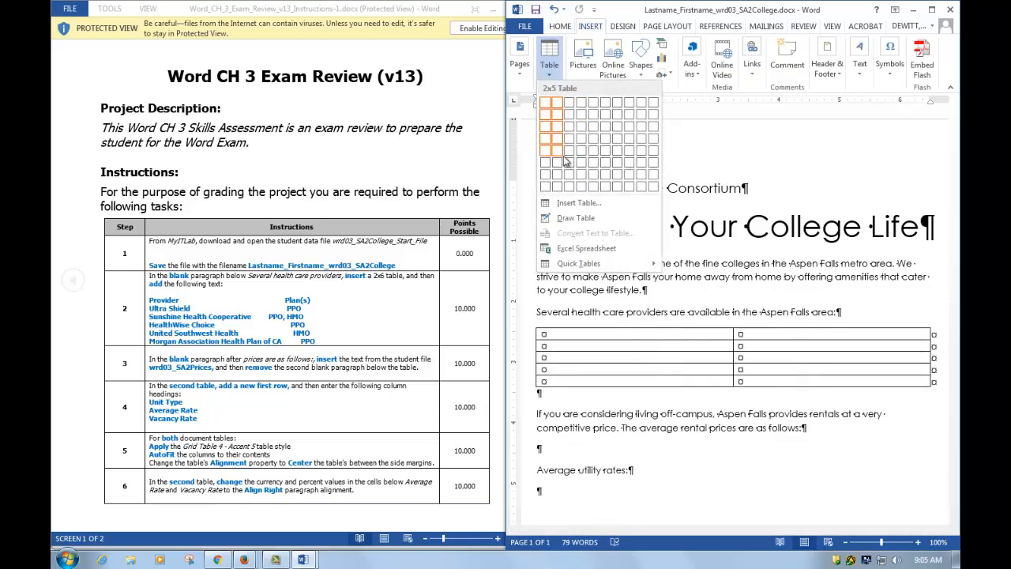
left_click(558, 162)
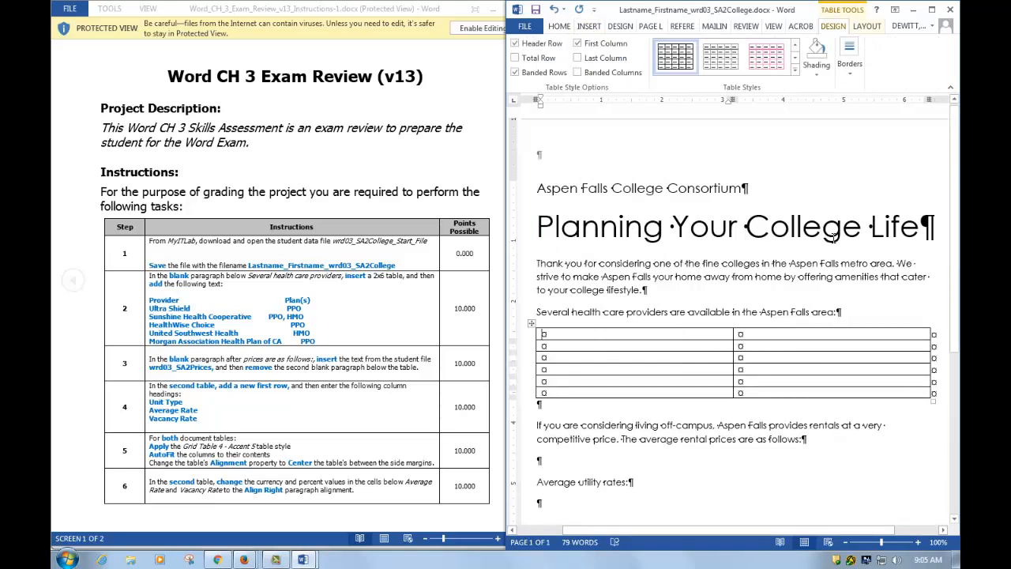
- Enter headers Provider and Plan(s), then Ultra Shield (PPO) and Sunshine Health Cooperative (PPO, HMO)
type("Provider")
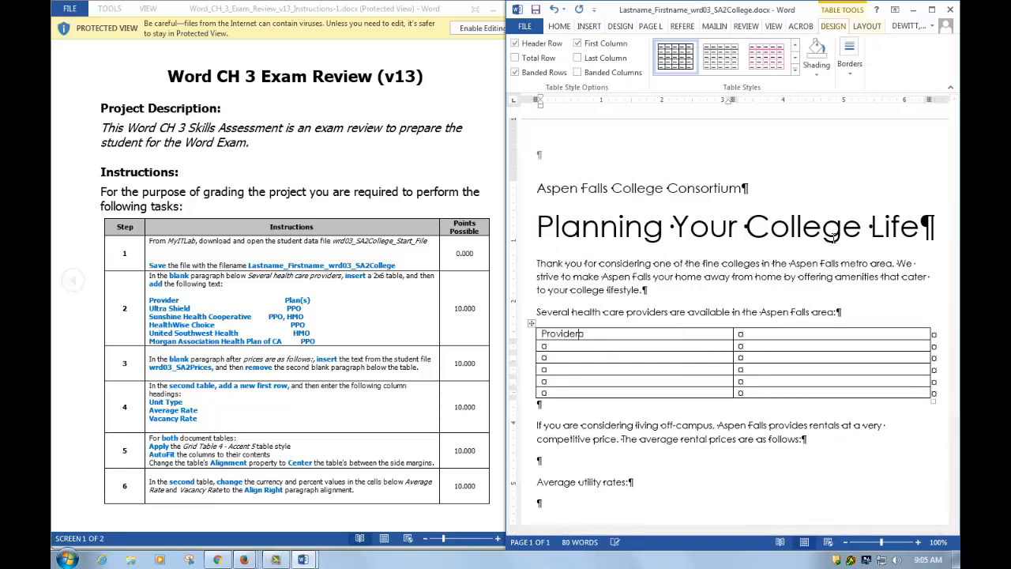
key("Tab")
type("Plan(s)")
key("Tab")
type("Ultra Shield")
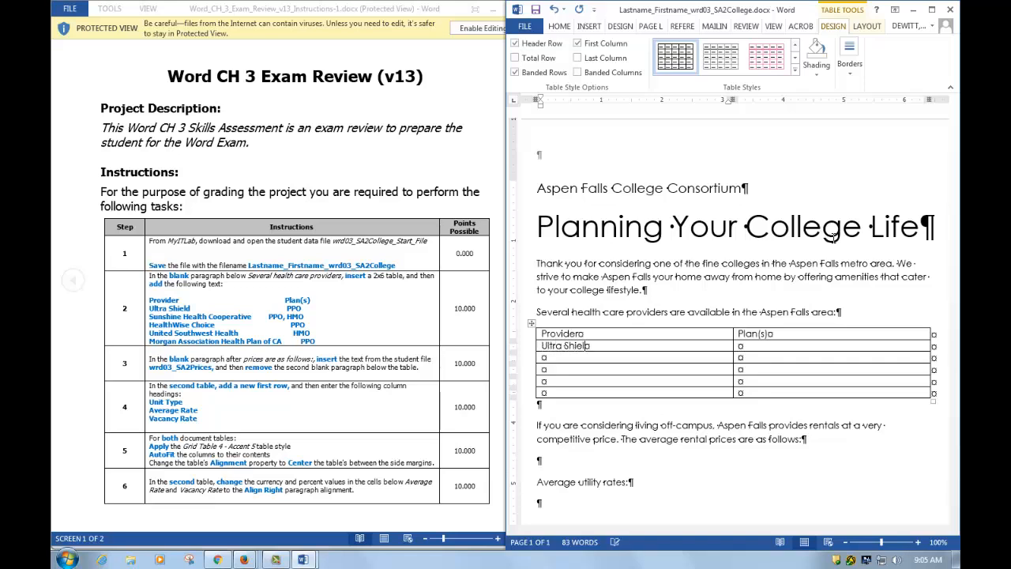
key("Tab")
type("PPO")
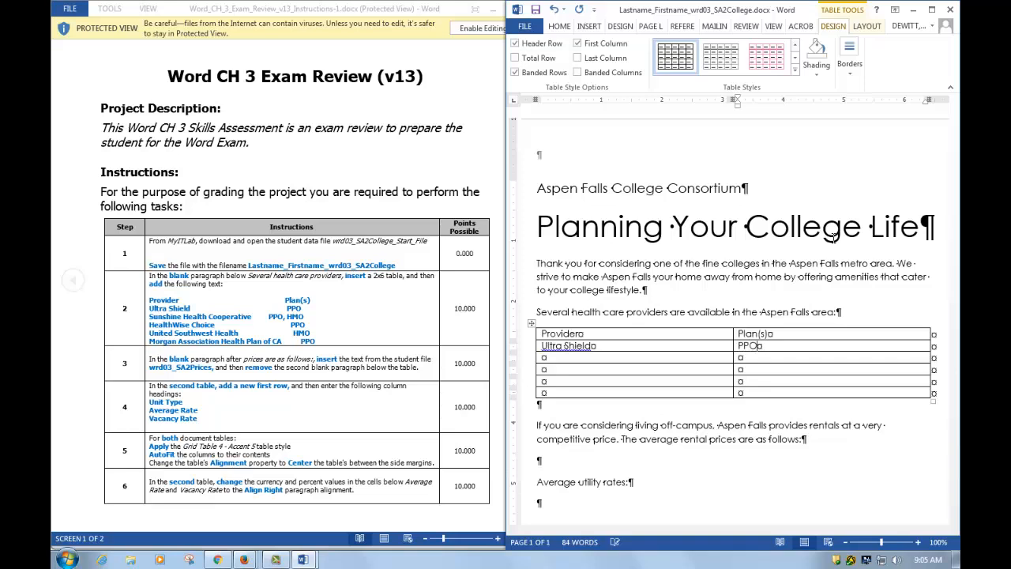
key("Tab")
type("Sunshine Health Co")
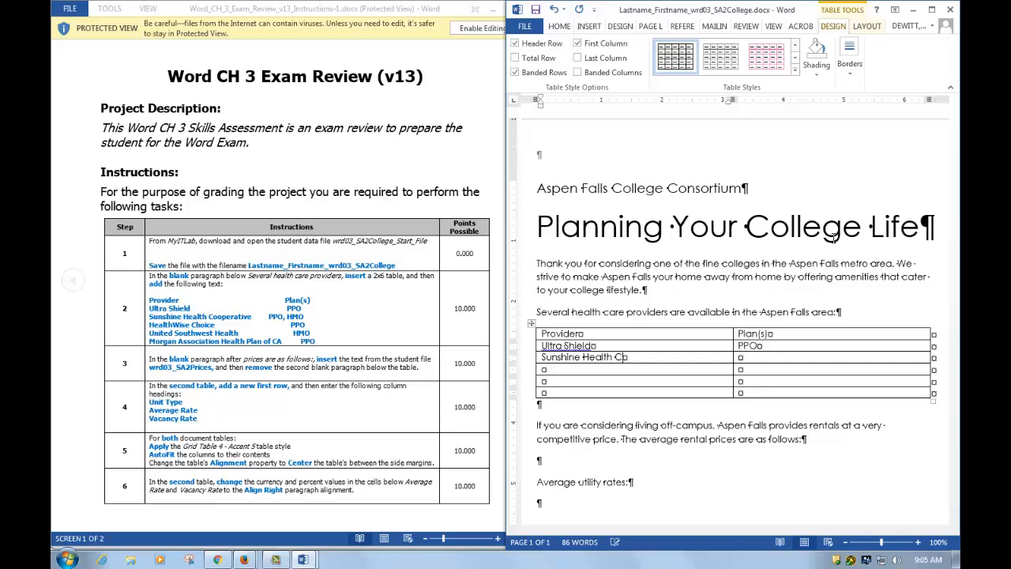
type("operative")
key("Tab")
type("PPO, ")
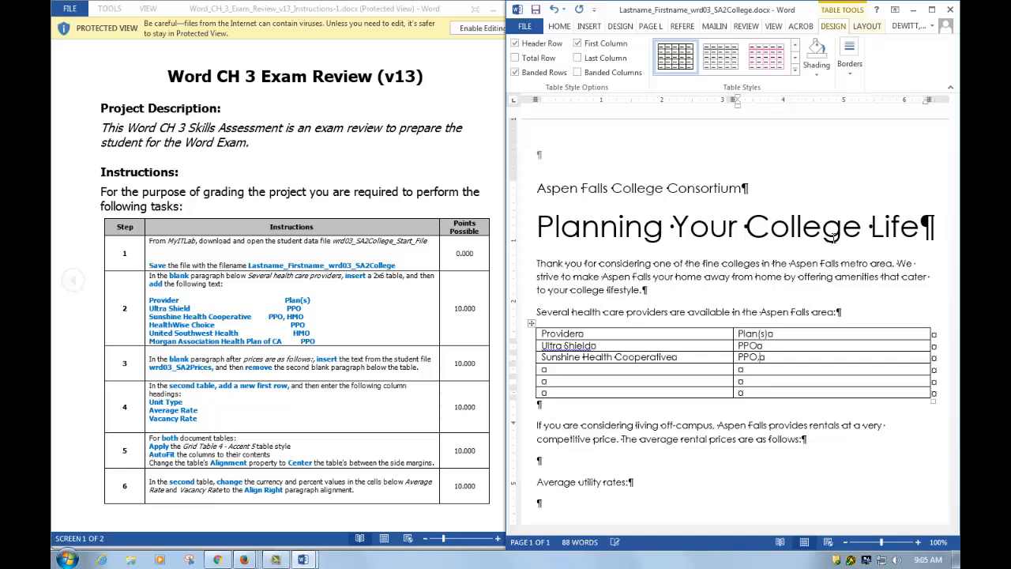
type("Hmo")
key("Tab")
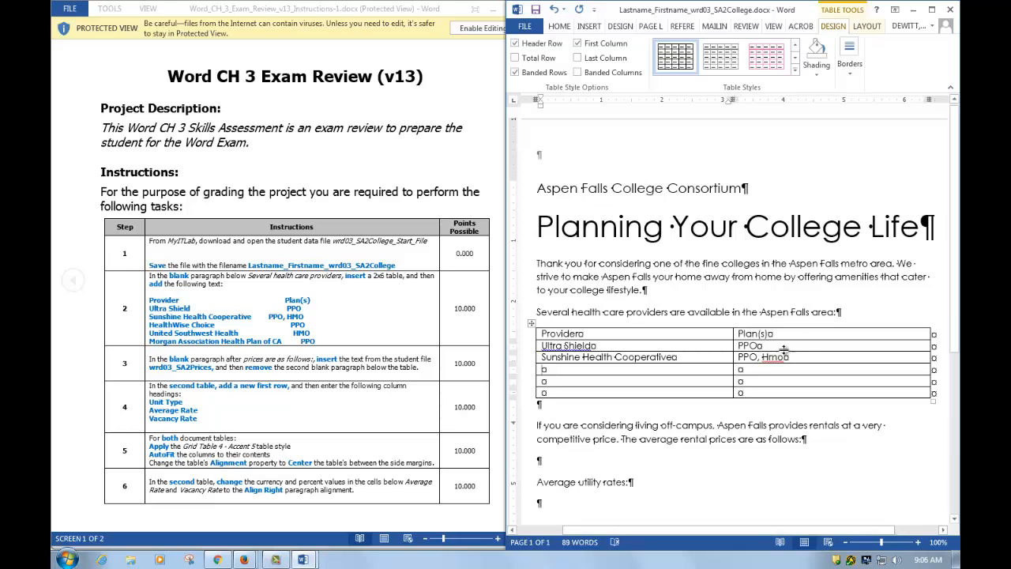
- Fill rows HealthWise Choice (PPO), United Southwest Health (HMO), Morgan Association Health Plan of CA (PPO)
left_click_drag(762, 357, 797, 357)
type("HMO")
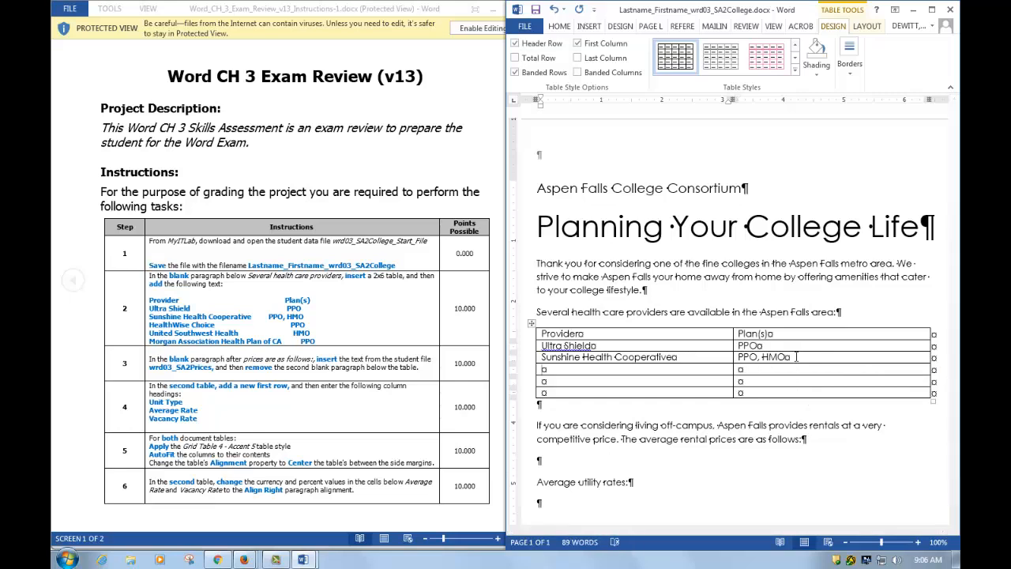
type("HealthWise Choice")
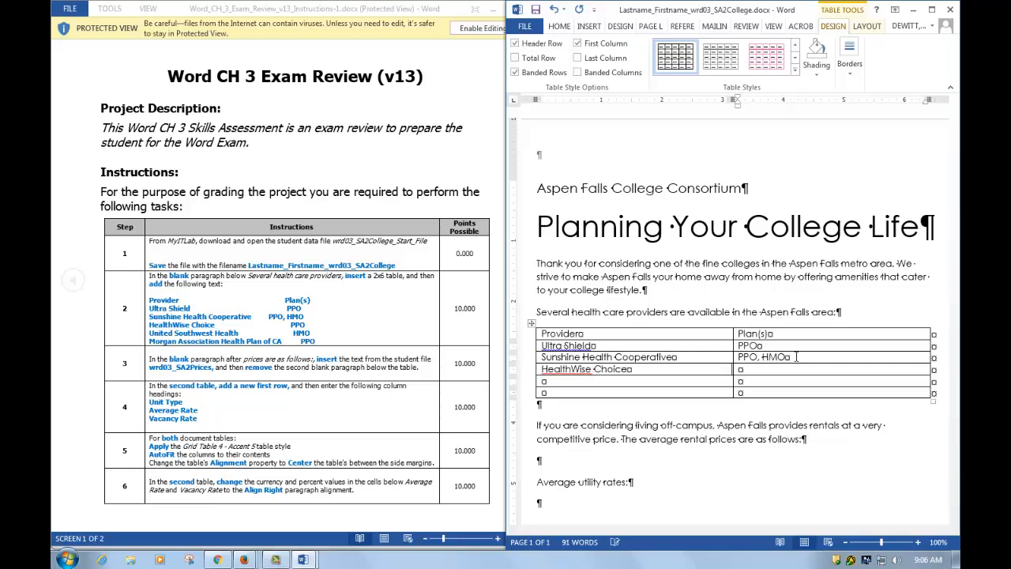
type("PPO")
key("Tab")
type("United Southwest")
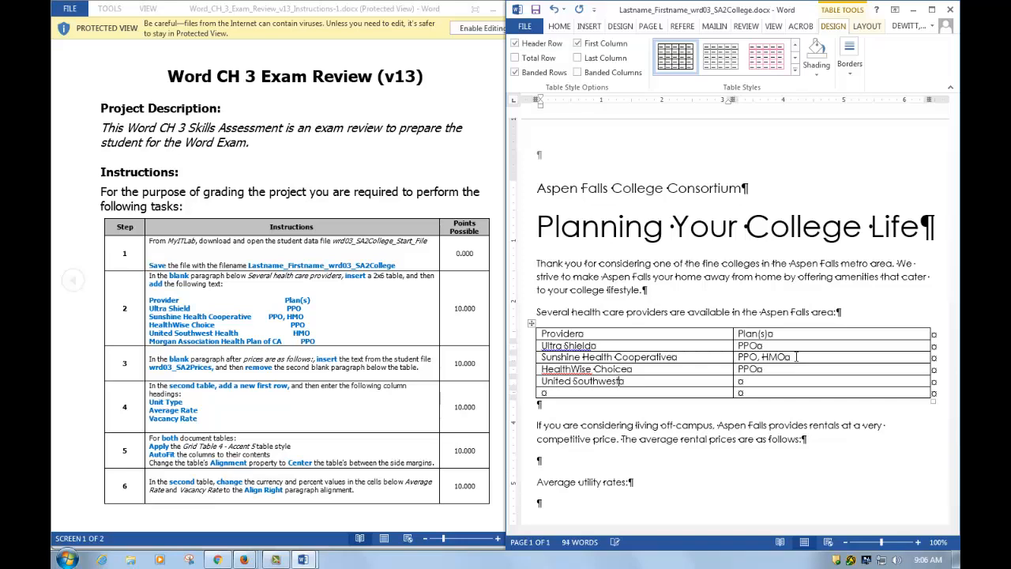
type(" Health")
key("Tab")
type("HMO")
key("Tab")
type("Mo")
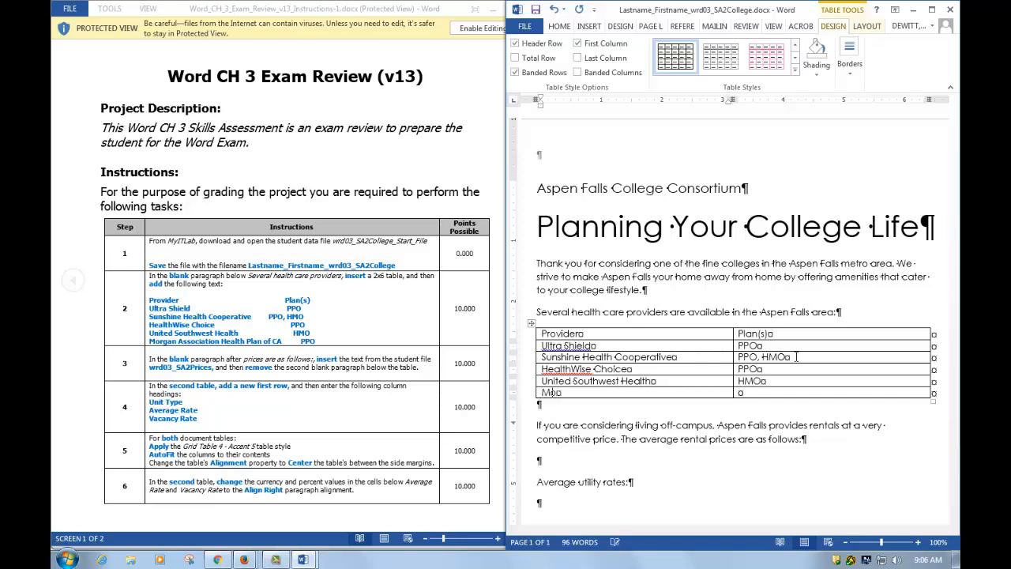
type("rgan Association Health")
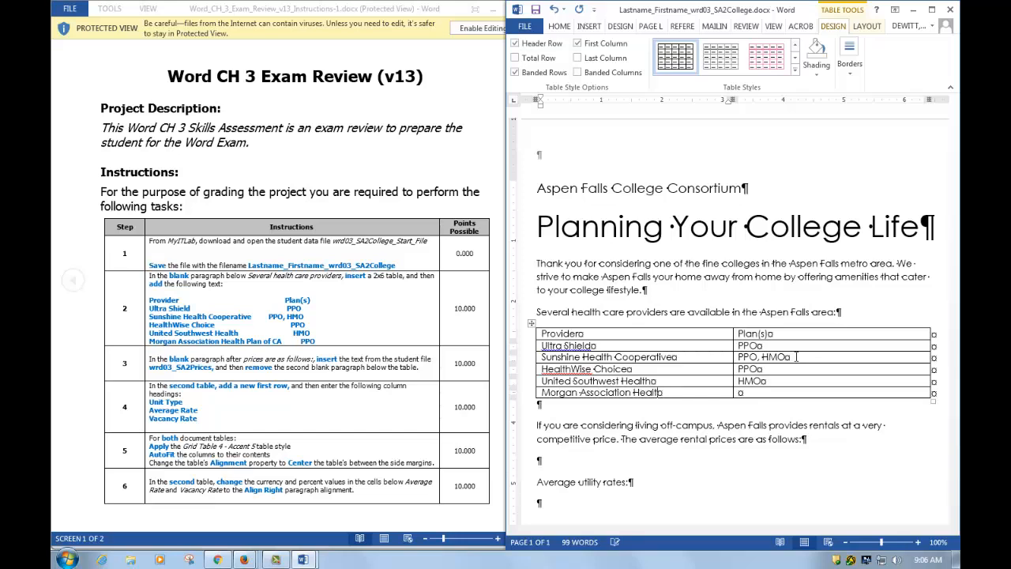
type(" Pl")
key("BackSpace")
key("BackSpace")
key("BackSpace")
type("h Plan of CA")
key("Tab")
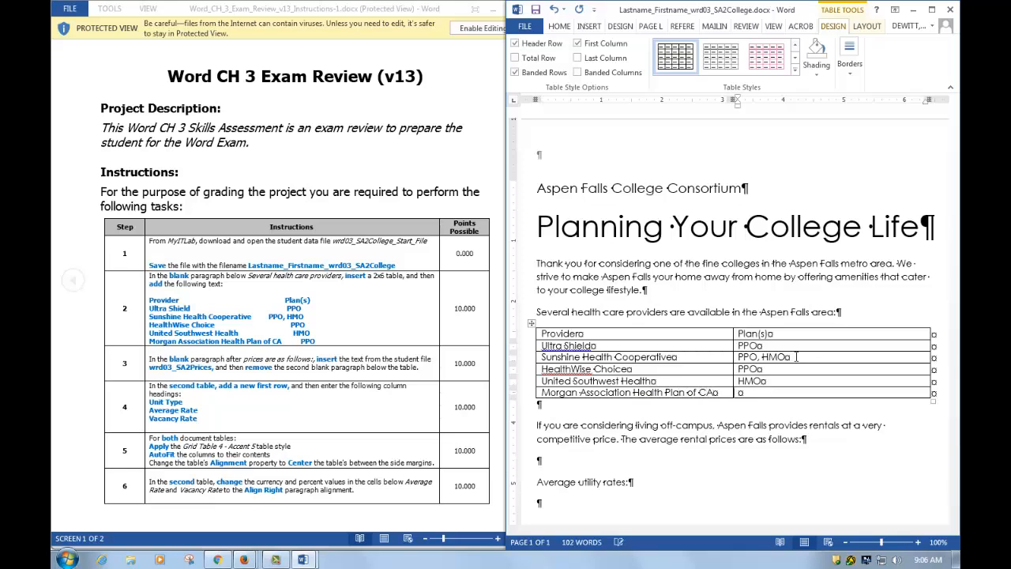
type("PPO")
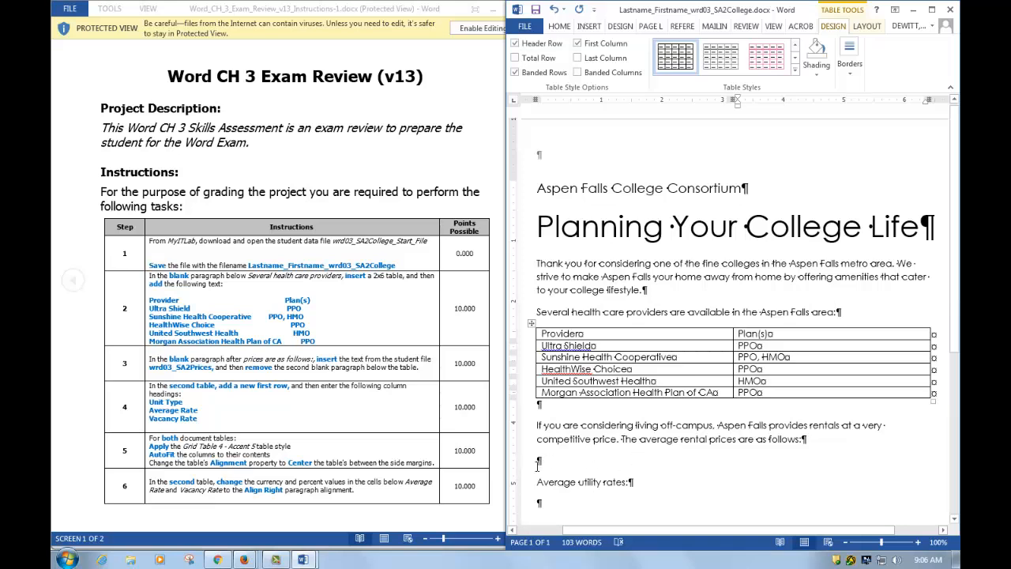
- At the blank paragraph below the rental prices sentence, maximize Word and choose Insert > Object > Text from File
left_click(540, 461)
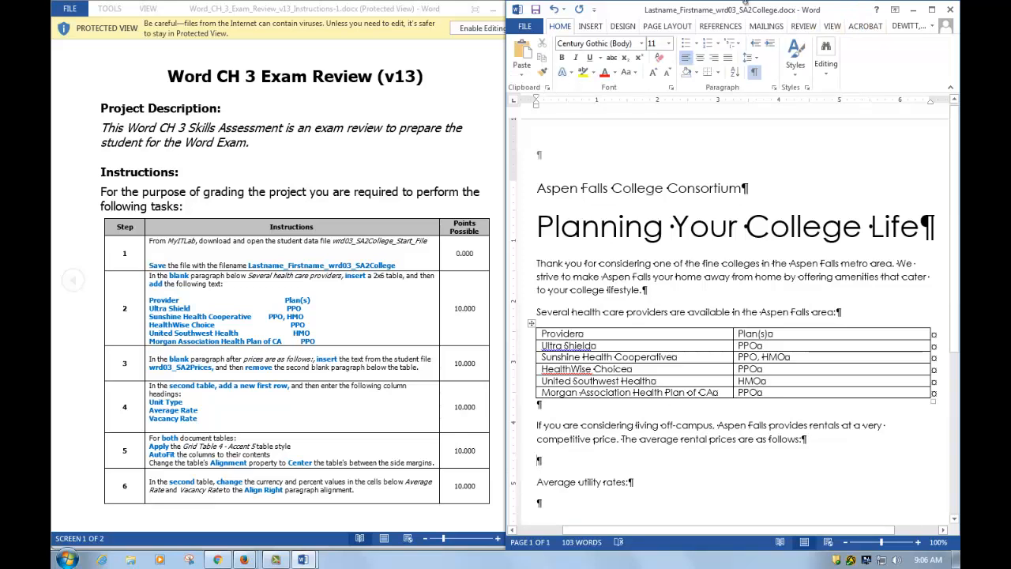
left_click(591, 29)
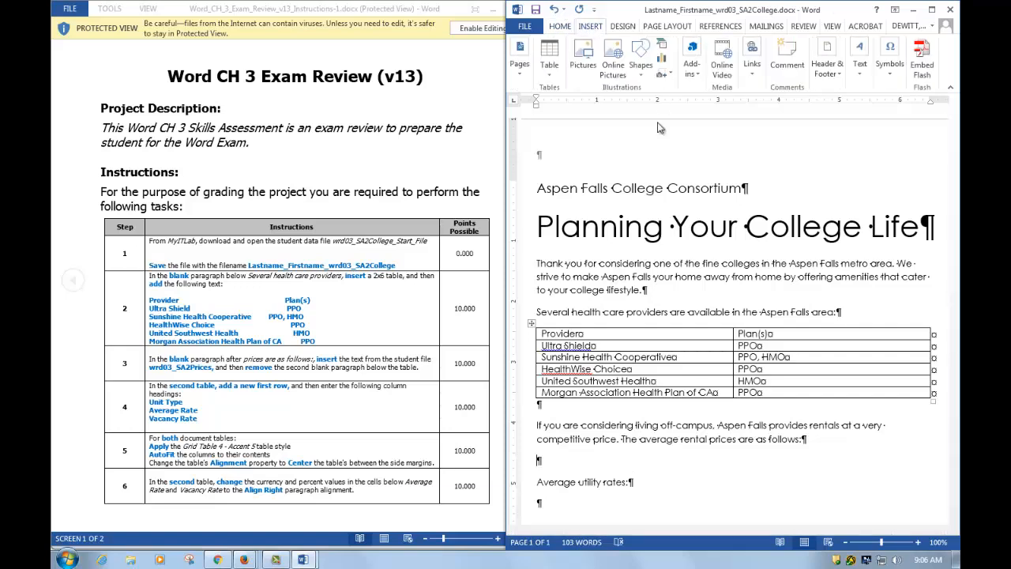
left_click(932, 9)
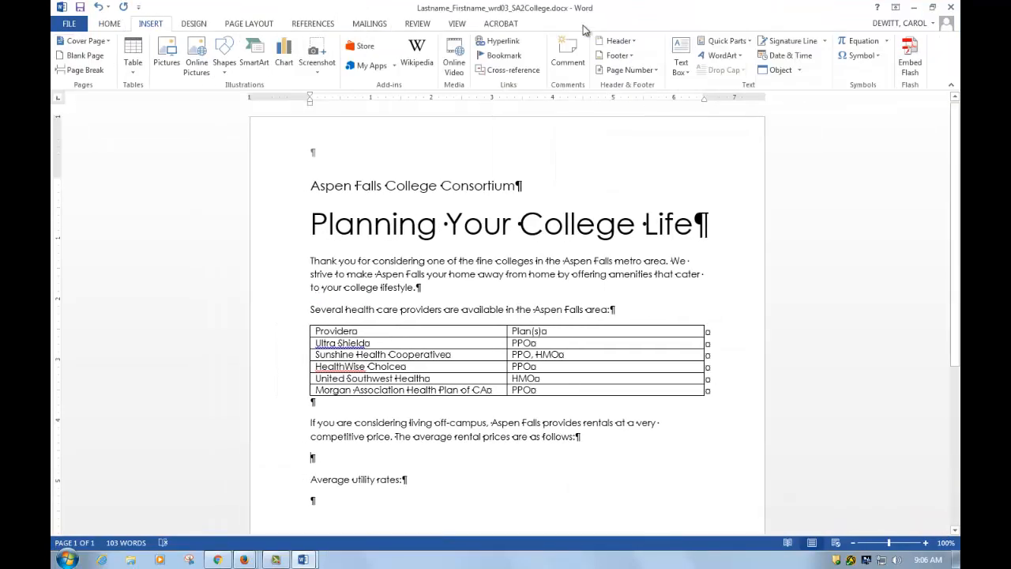
left_click(800, 70)
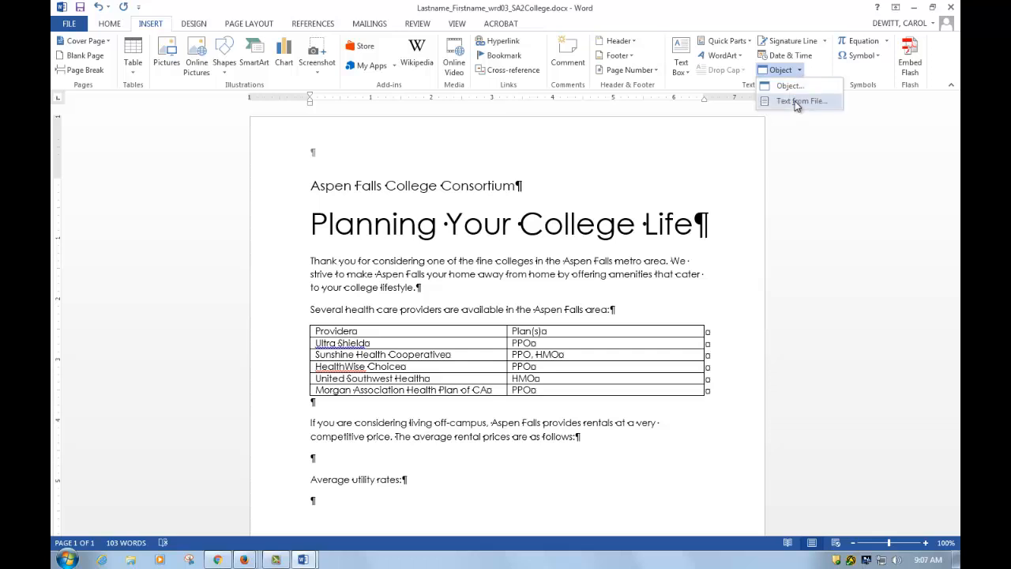
left_click(800, 101)
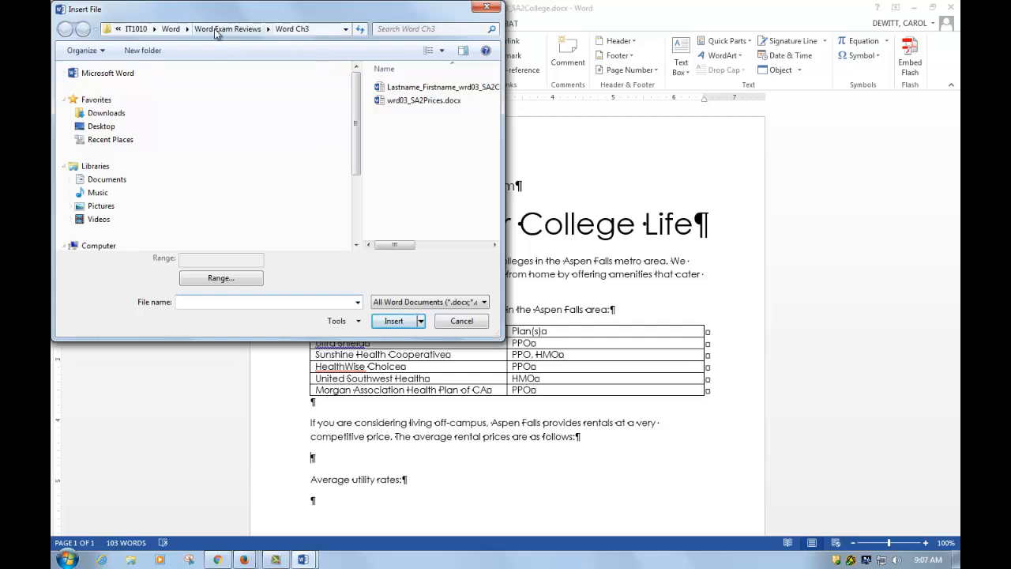
- Insert wrd03_SA2Prices.docx, delete the extra blank paragraph, and snap Word back to the right
double_click(433, 101)
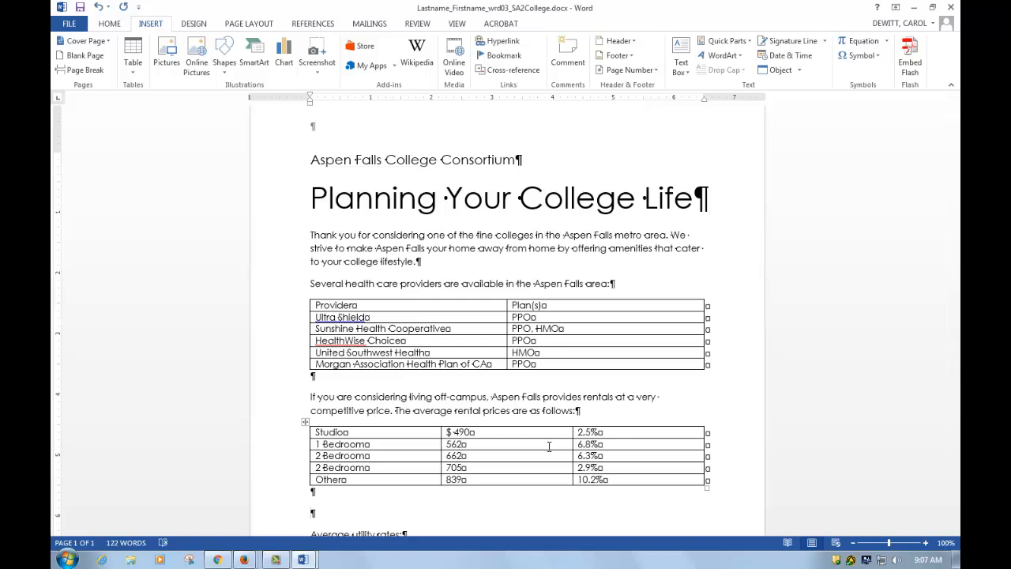
key("Delete")
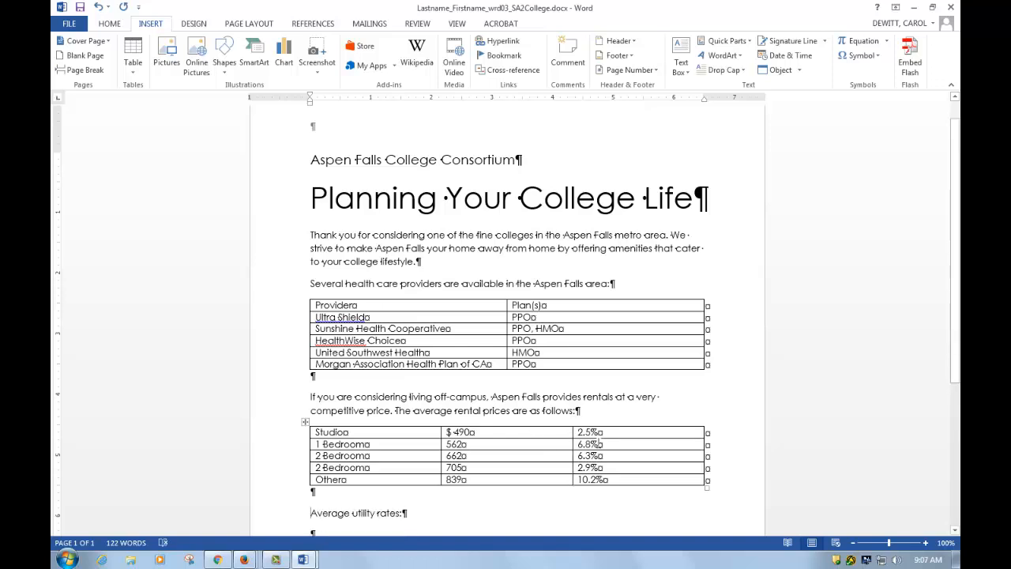
key("super+Right")
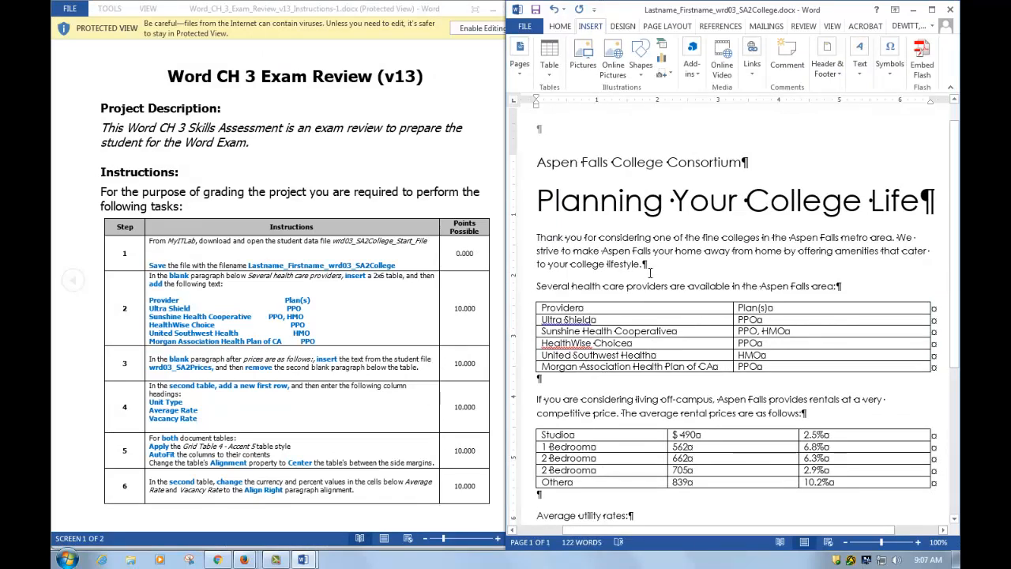
- Insert a new row above Studio in the rentals table
right_click(588, 435)
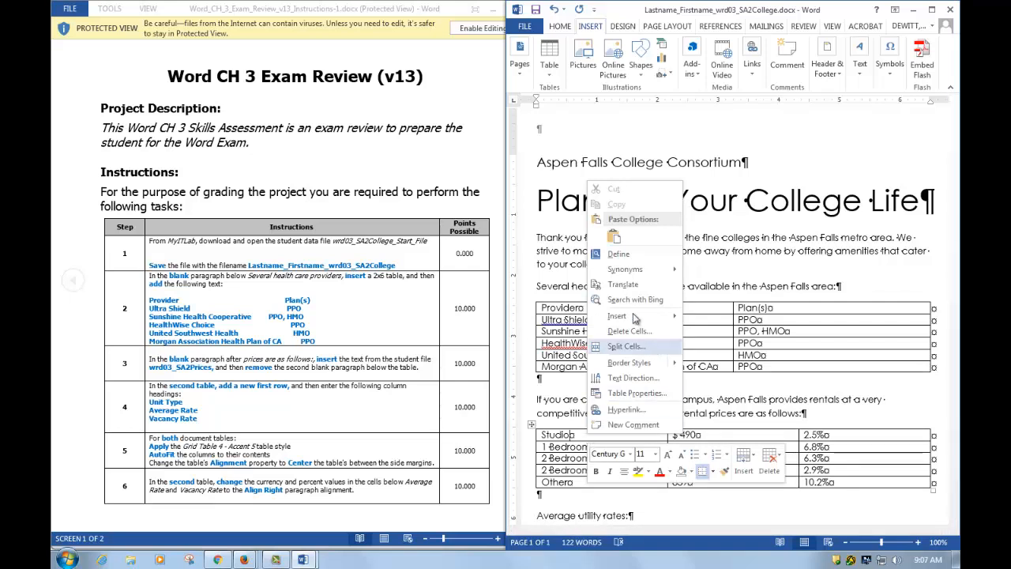
mouse_move(640, 320)
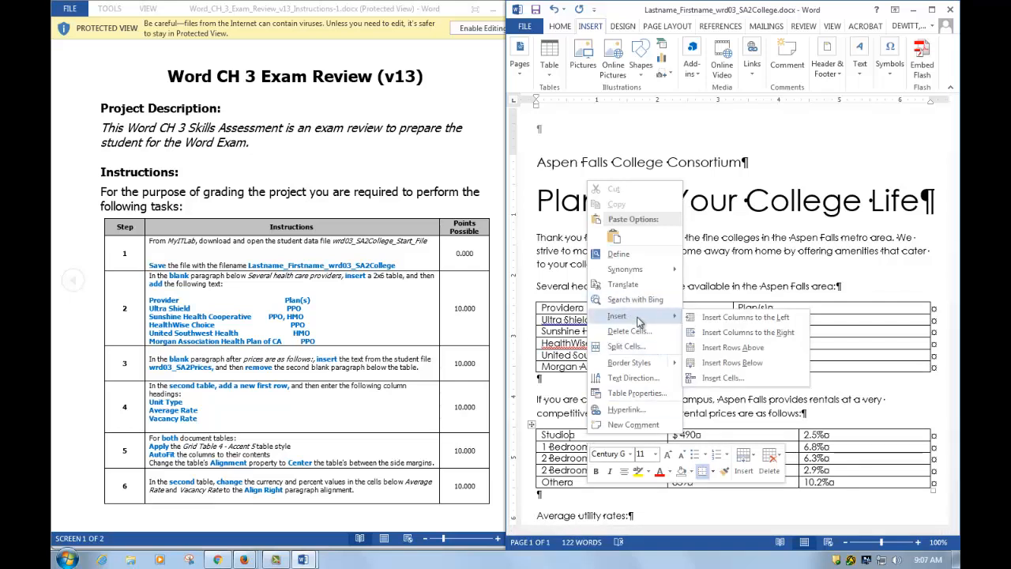
left_click(743, 351)
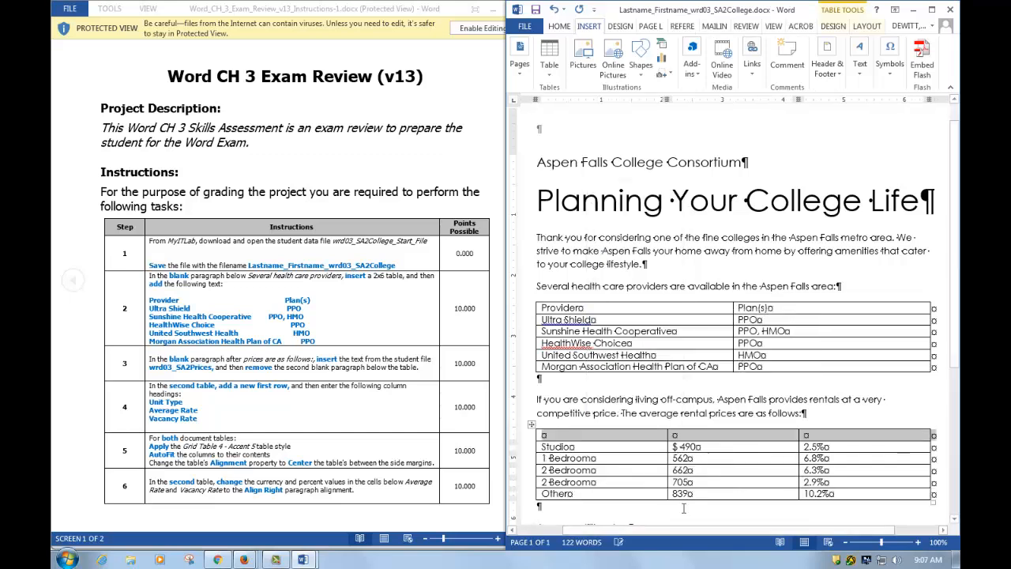
- Type the headings Unit Type, Average Rate and Vacancy Rate into the new row
left_click(584, 439)
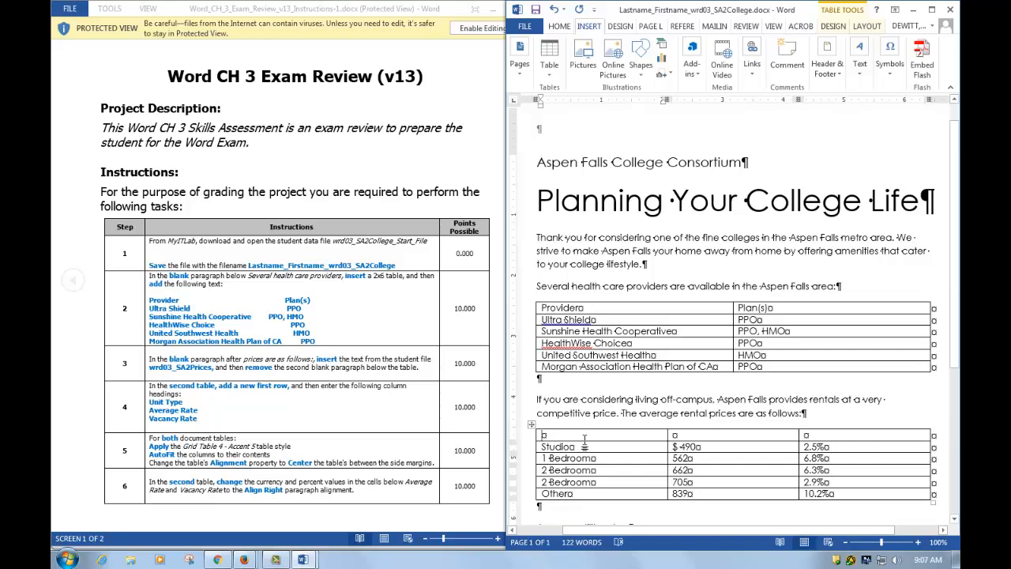
type("Unit Type")
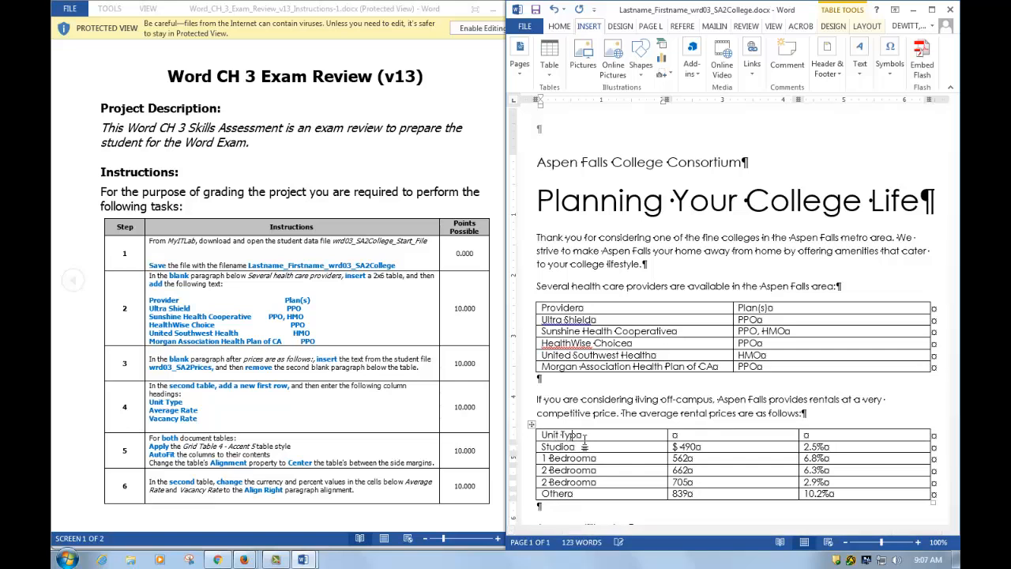
key("Tab")
type("Average Rate")
key("Tab")
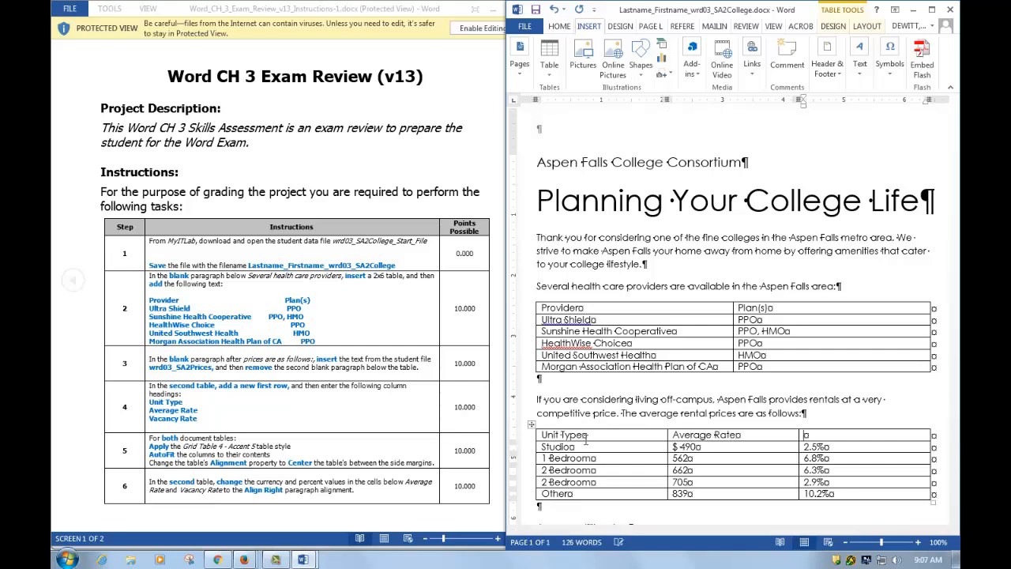
type("Vacancy Rate")
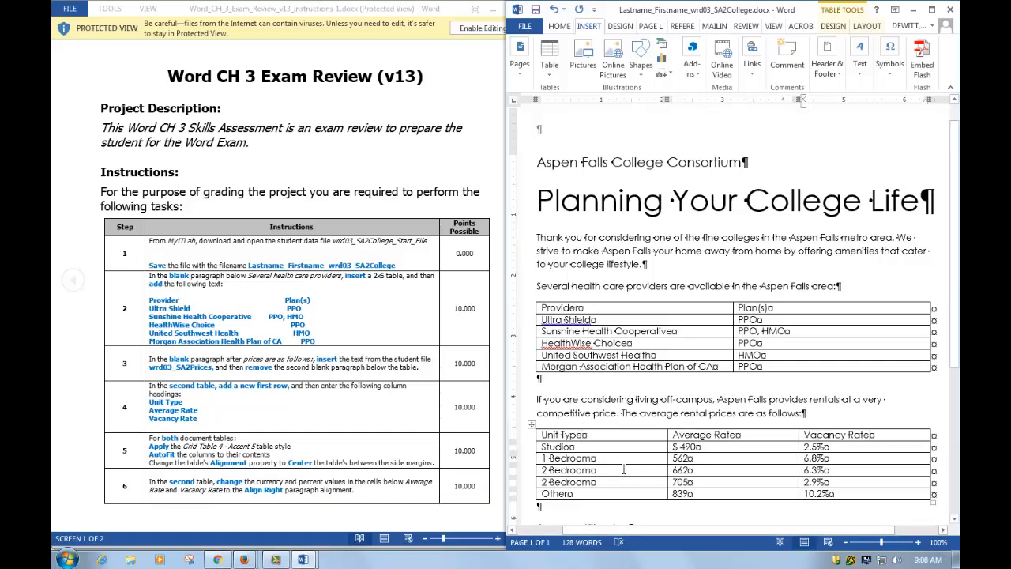
- Select the whole health care providers table
scroll(623, 469, "down", 2)
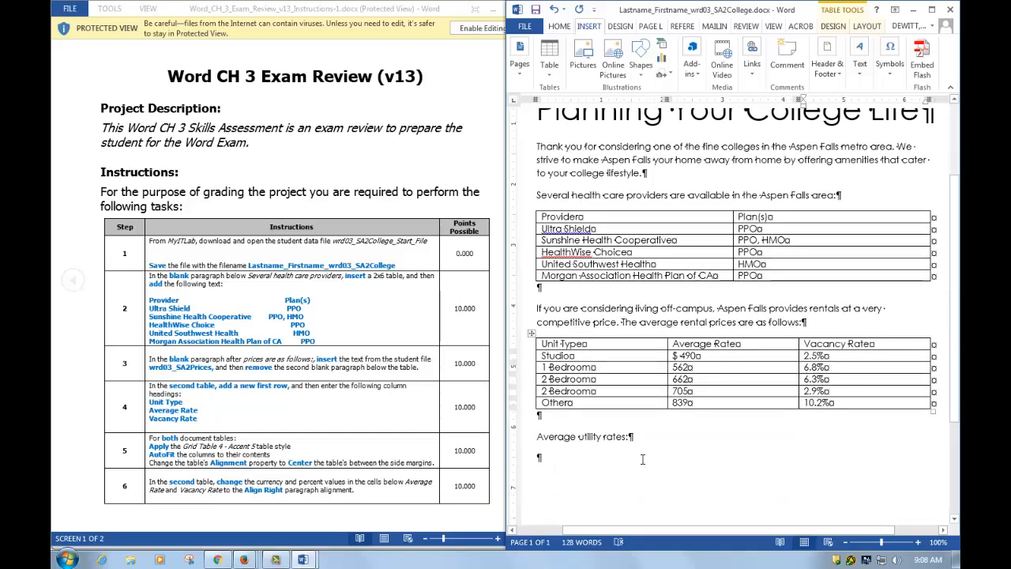
scroll(554, 315, "up", 2)
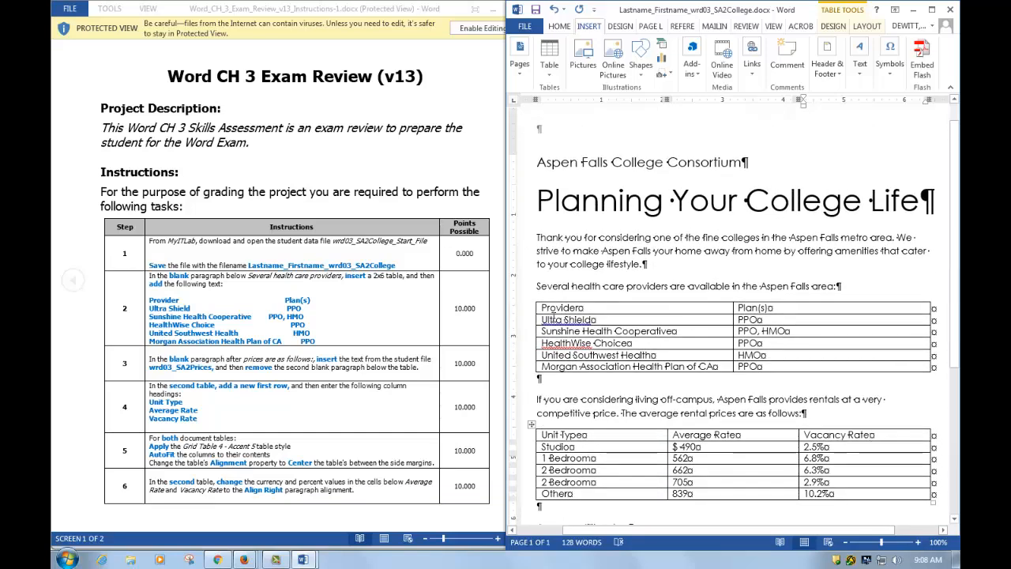
left_click(531, 298)
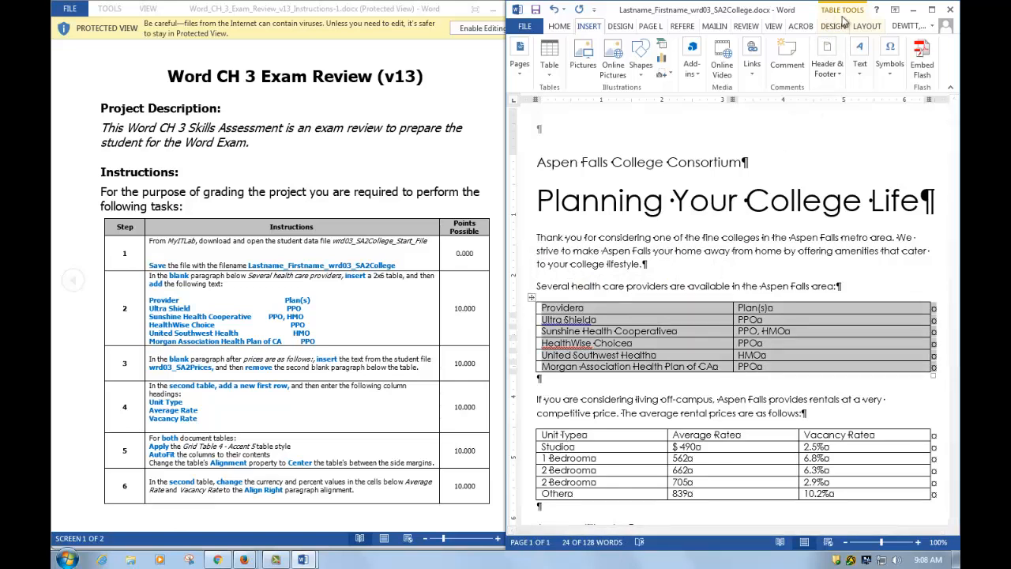
- Apply the Grid Table 4 - Accent 5 style to the health care providers table
left_click(833, 26)
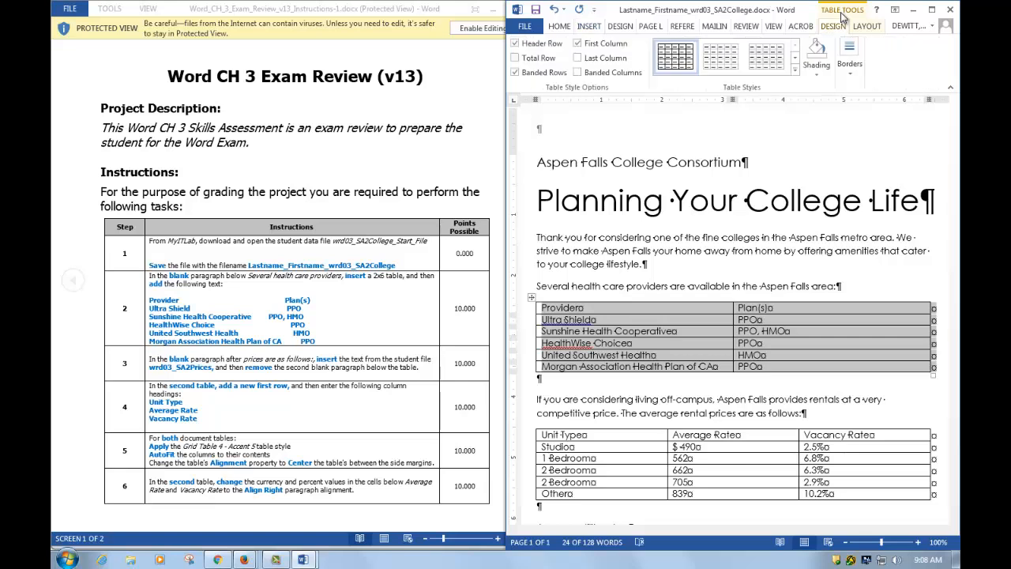
left_click(798, 73)
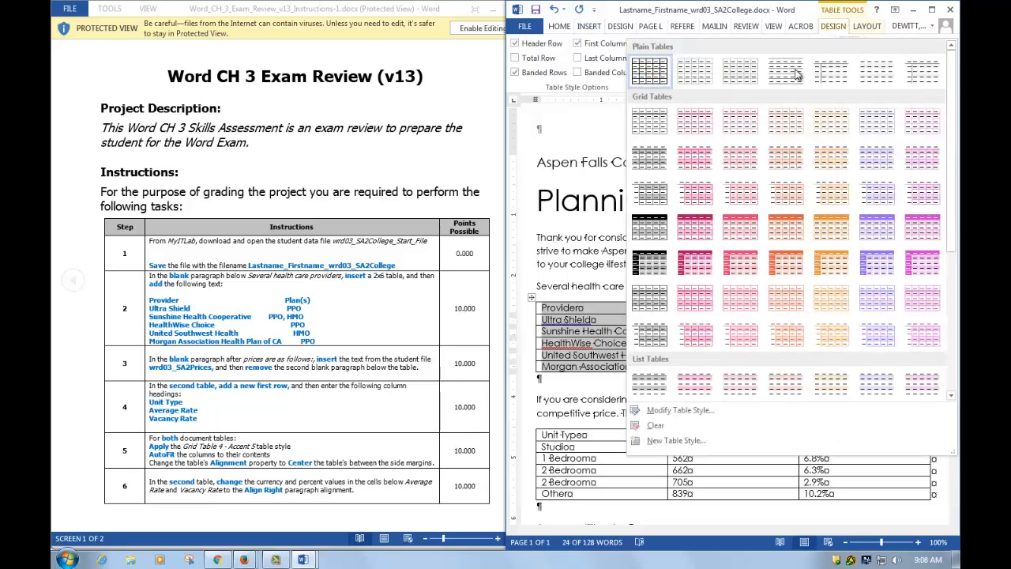
left_click(875, 231)
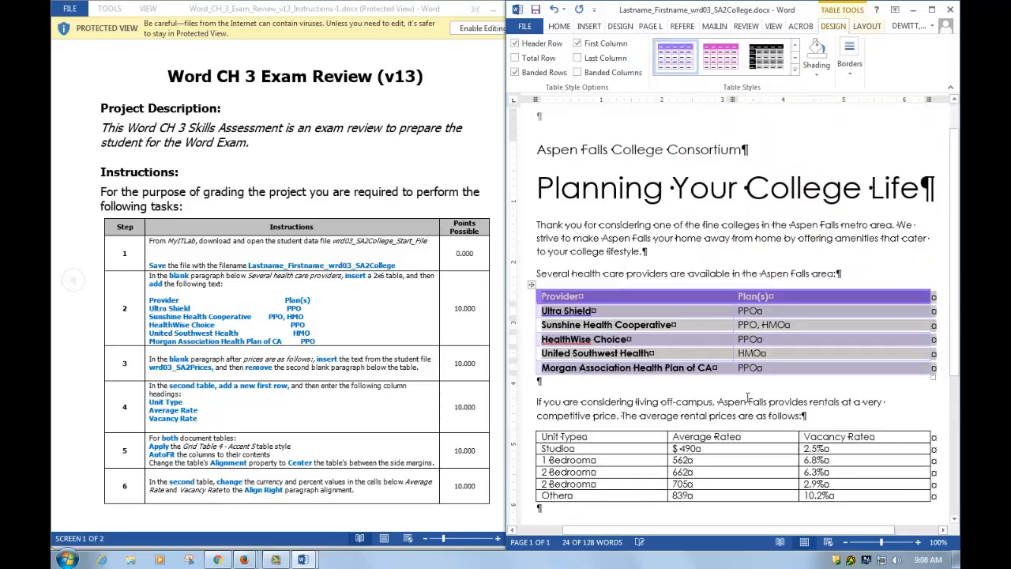
- Apply Grid Table 4 - Accent 5 to the rentals table as well
left_click(641, 446)
left_click(532, 425)
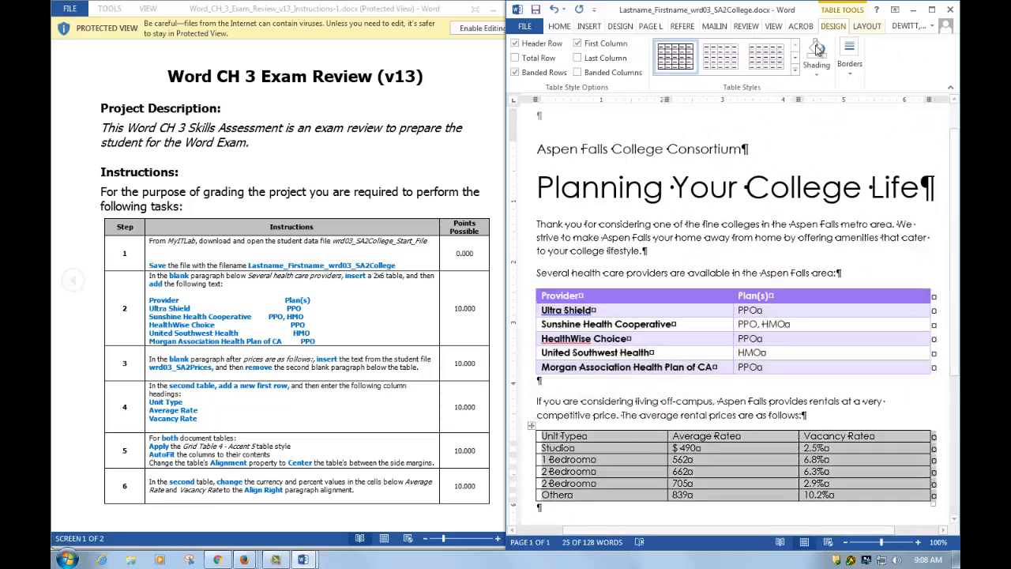
left_click(795, 69)
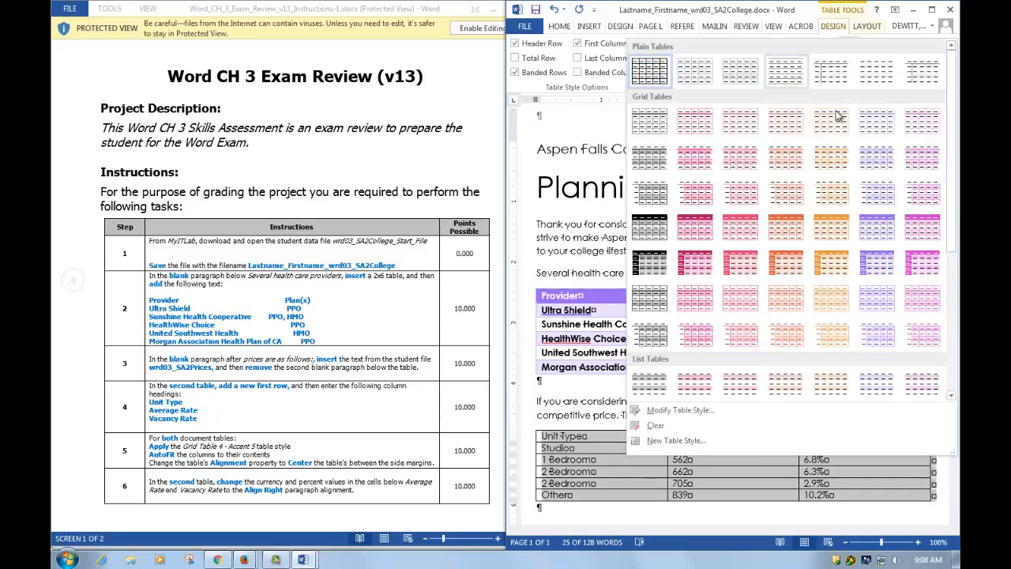
left_click(885, 235)
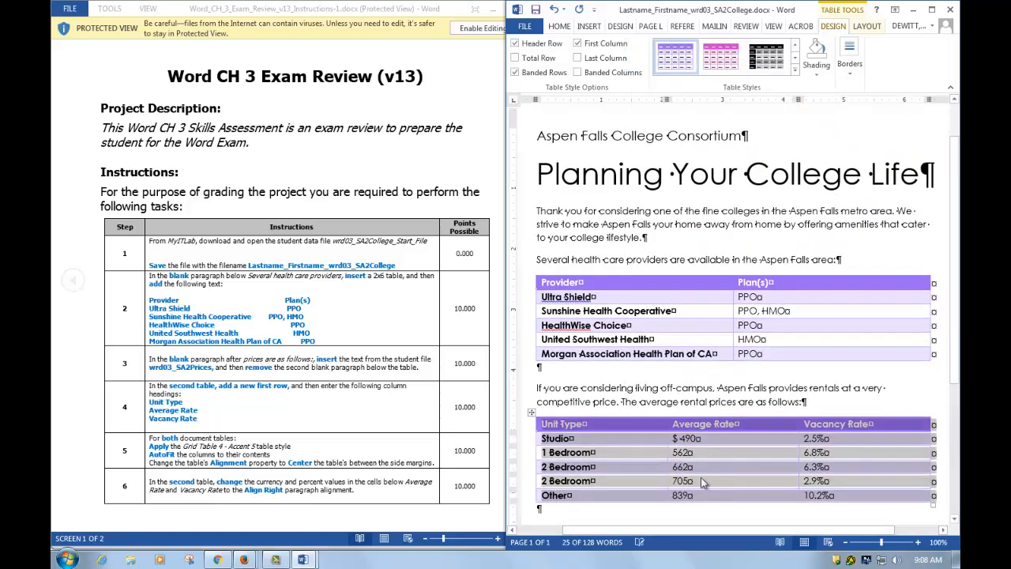
left_click(538, 271)
left_click(532, 273)
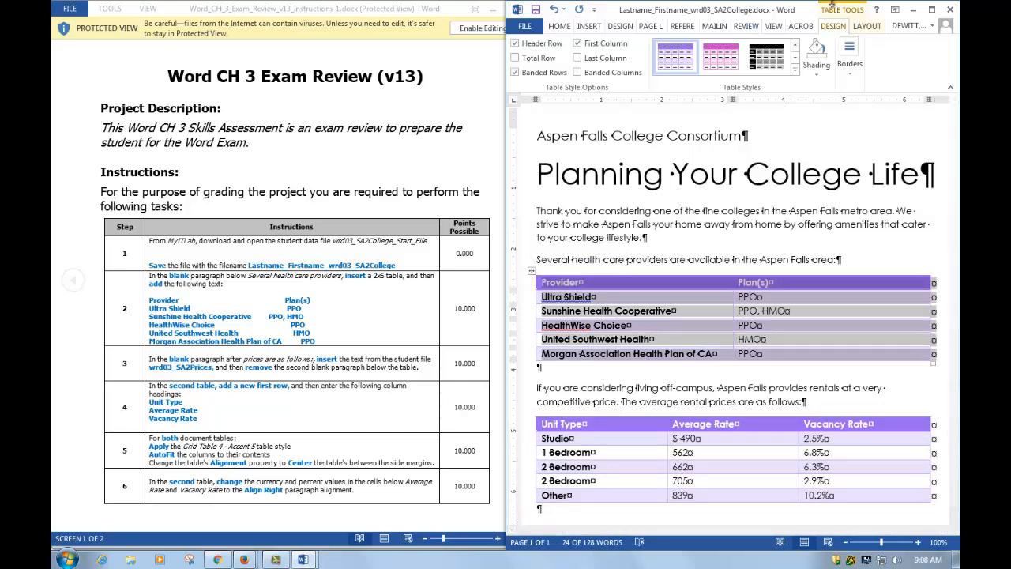
- AutoFit the health care providers table to its contents and centre it between the margins
left_click(866, 28)
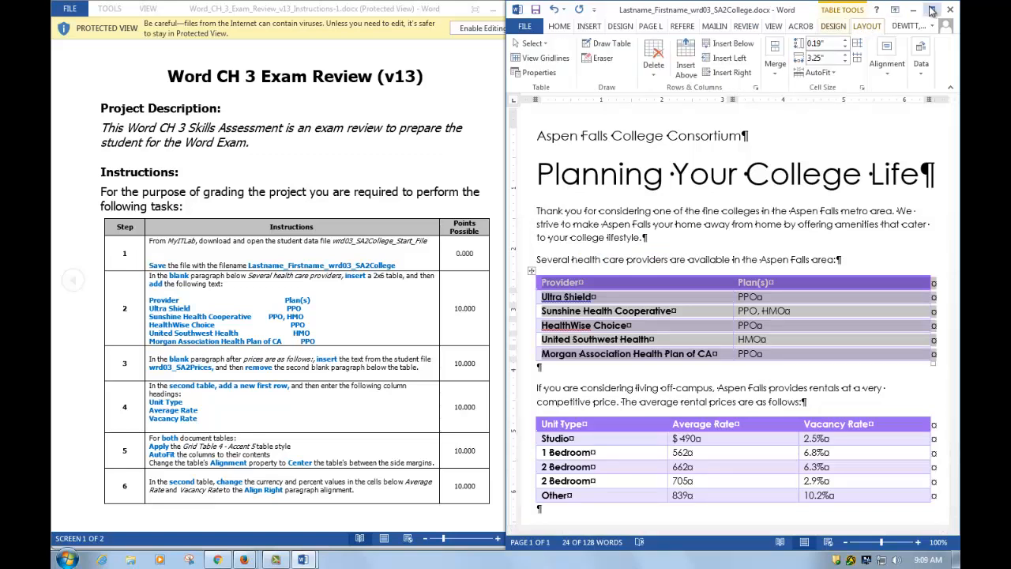
left_click(836, 73)
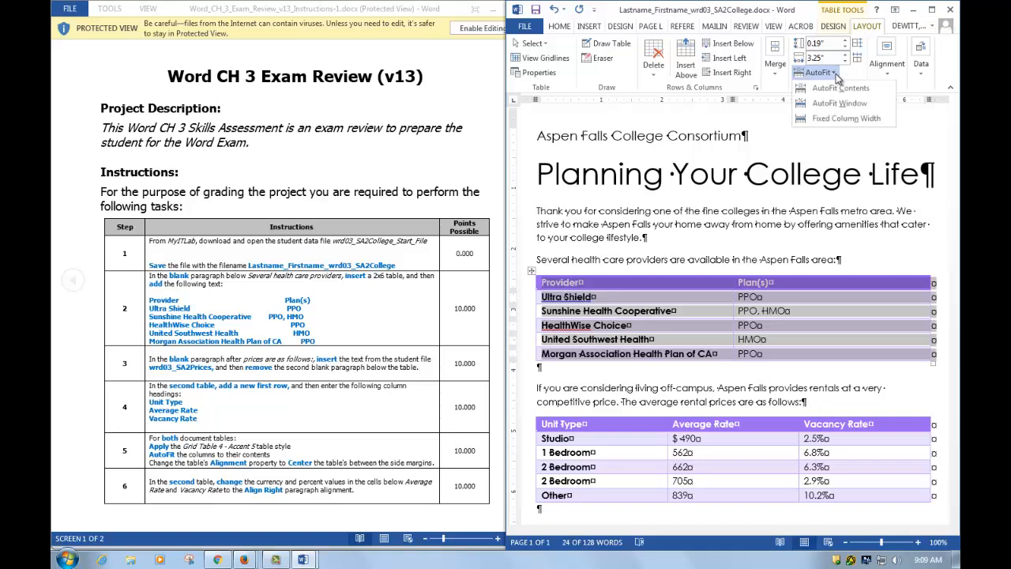
left_click(834, 89)
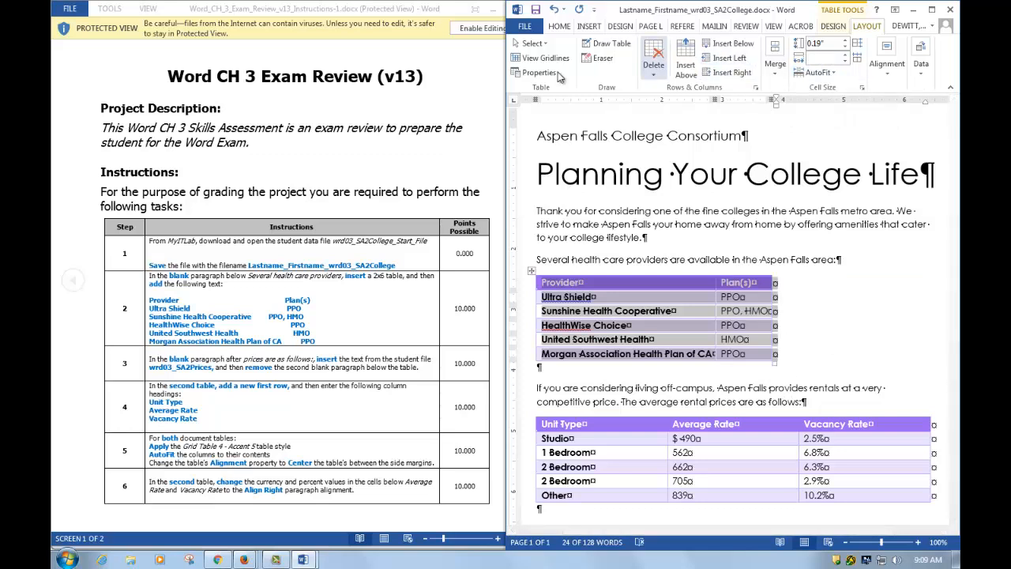
left_click(561, 26)
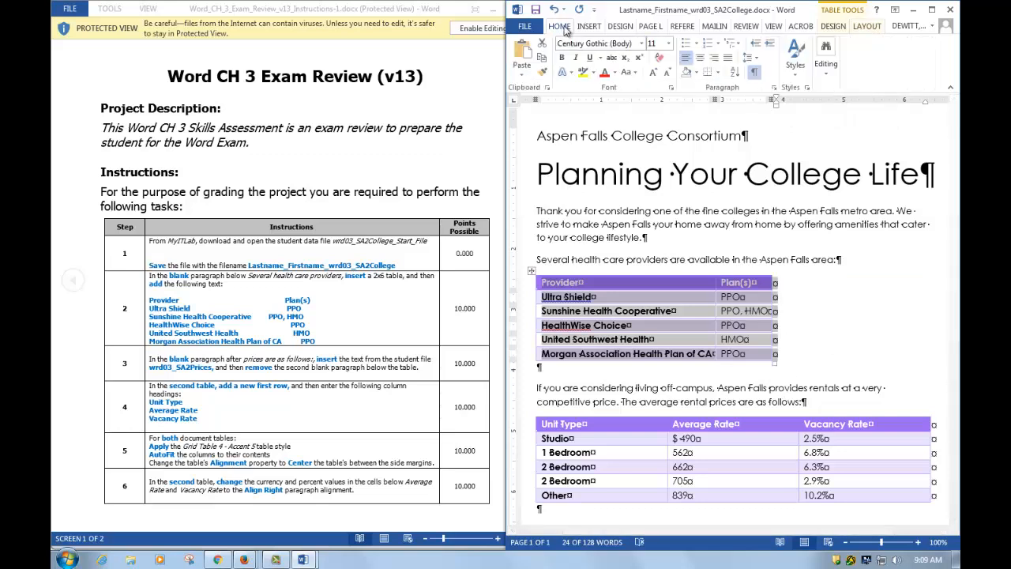
left_click(700, 58)
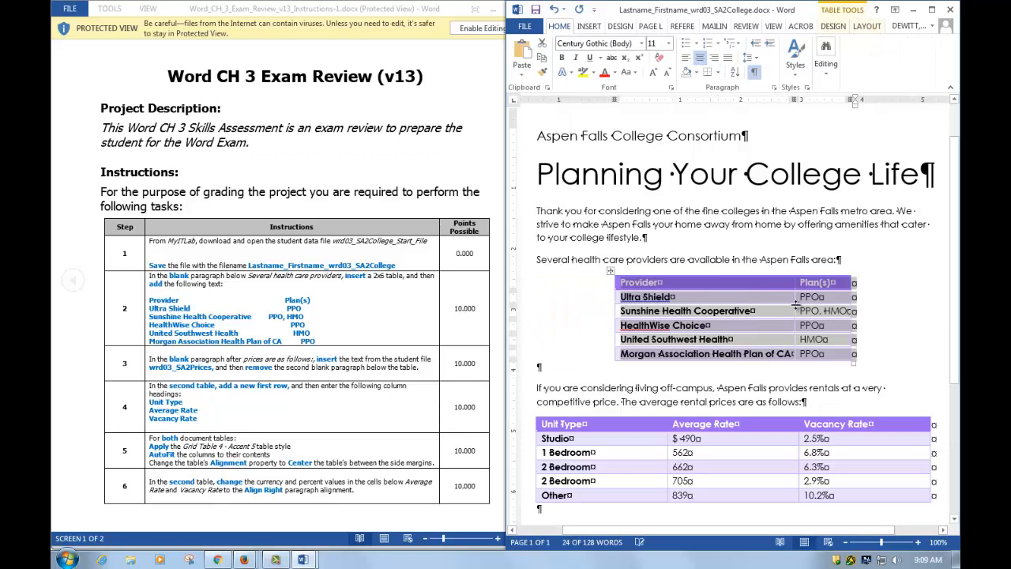
left_click(632, 450)
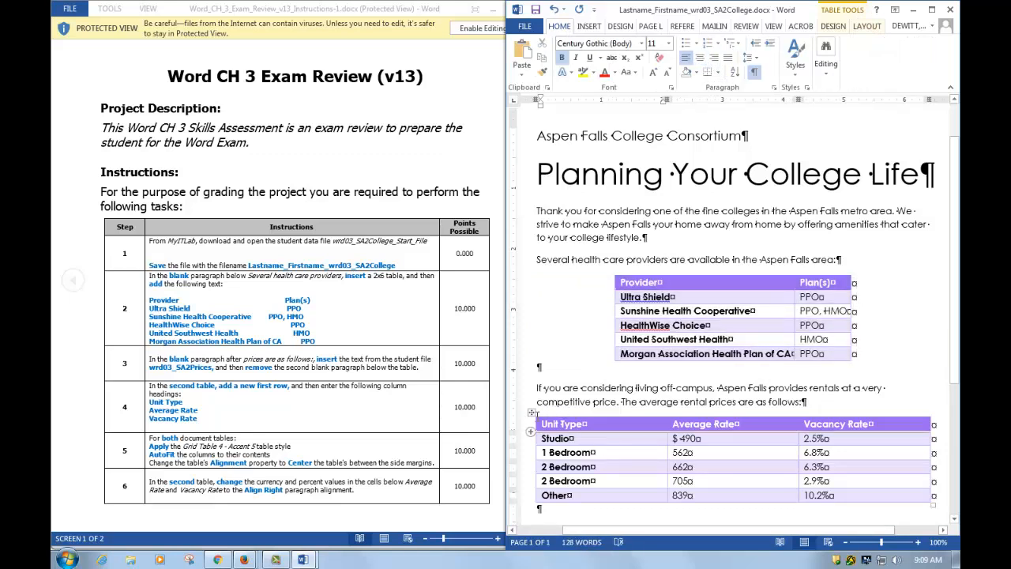
- AutoFit the rentals table to its contents and centre it between the margins
left_click(532, 412)
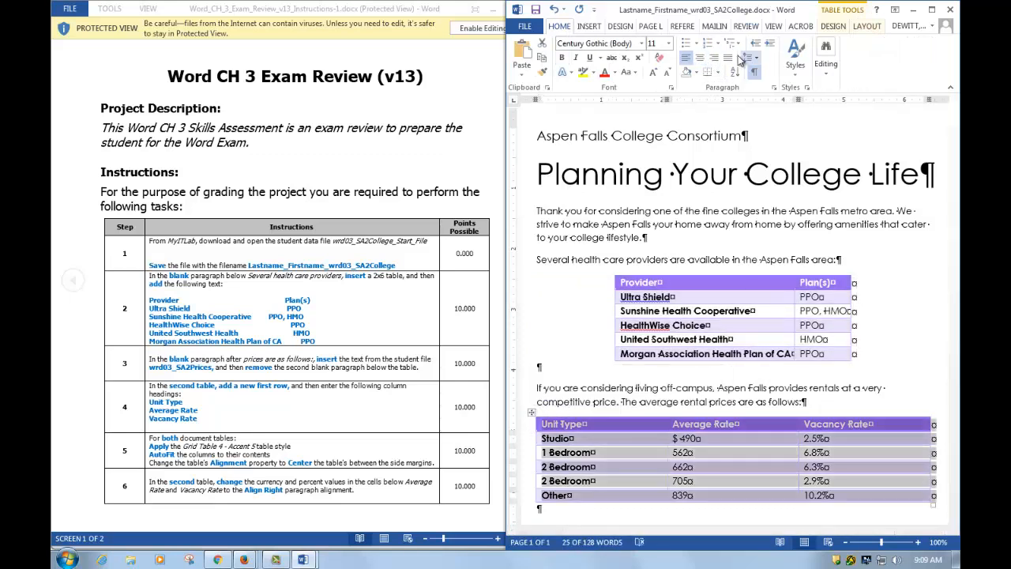
left_click(867, 27)
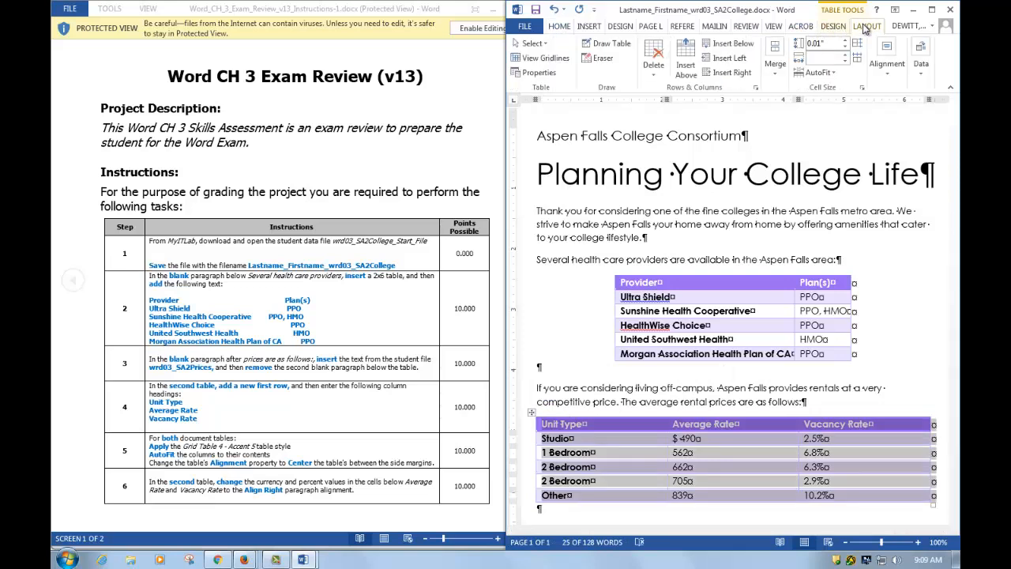
left_click(820, 72)
left_click(833, 89)
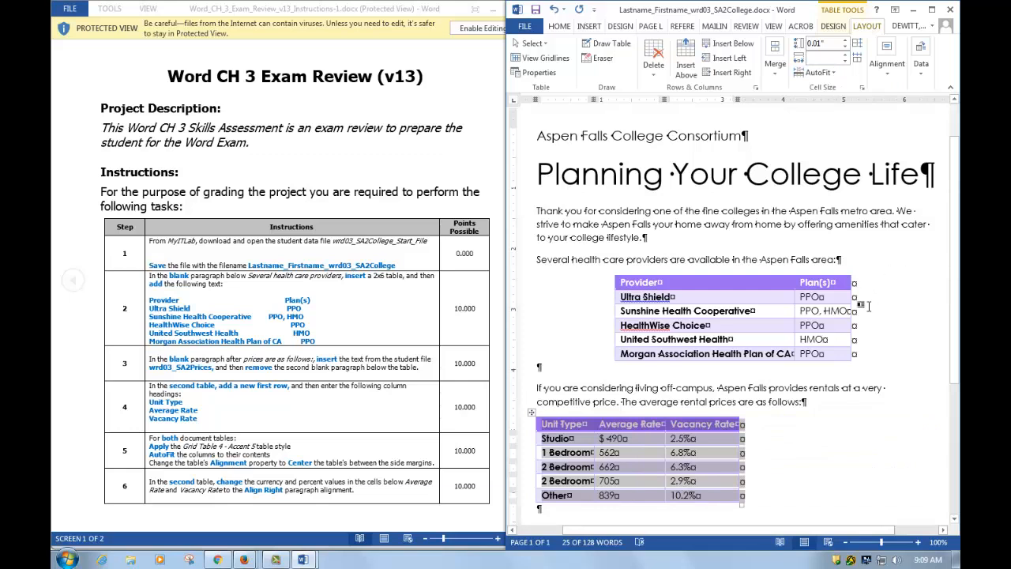
left_click(559, 26)
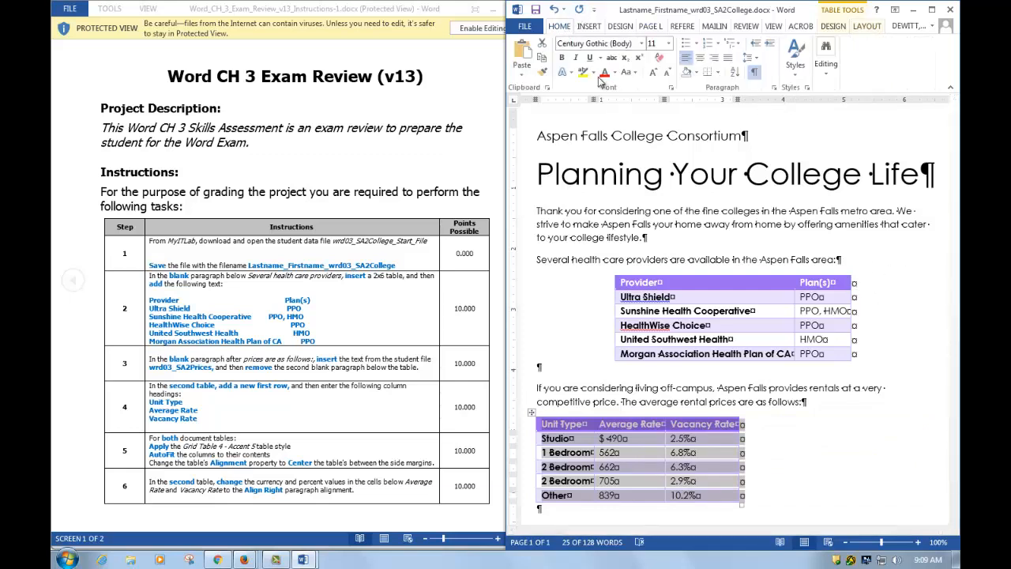
left_click(700, 61)
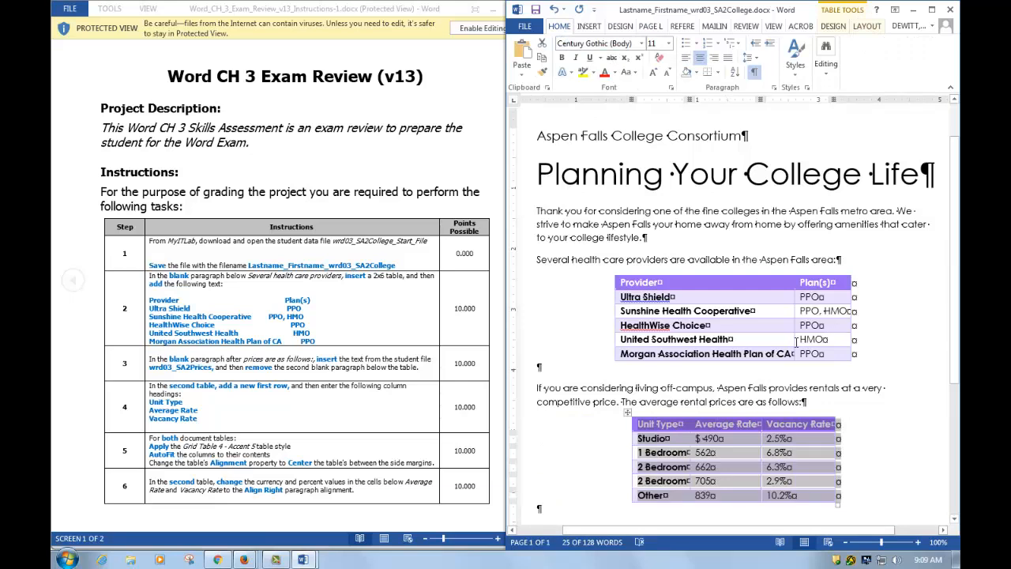
scroll(798, 323, "down", 3)
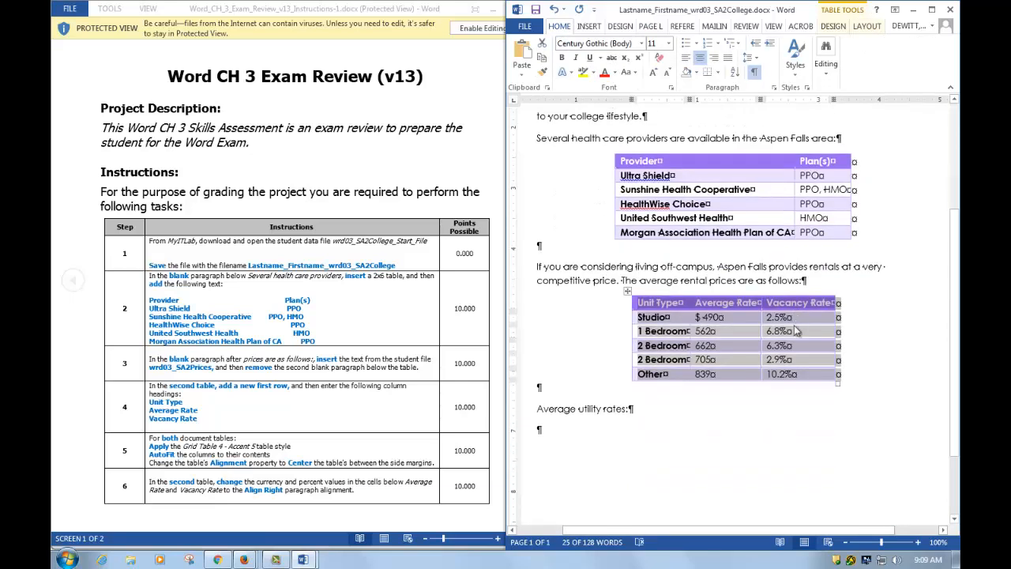
- Right-align the rentals table's Average Rate and Vacancy Rate value cells, then return to the instructions
left_click(804, 417)
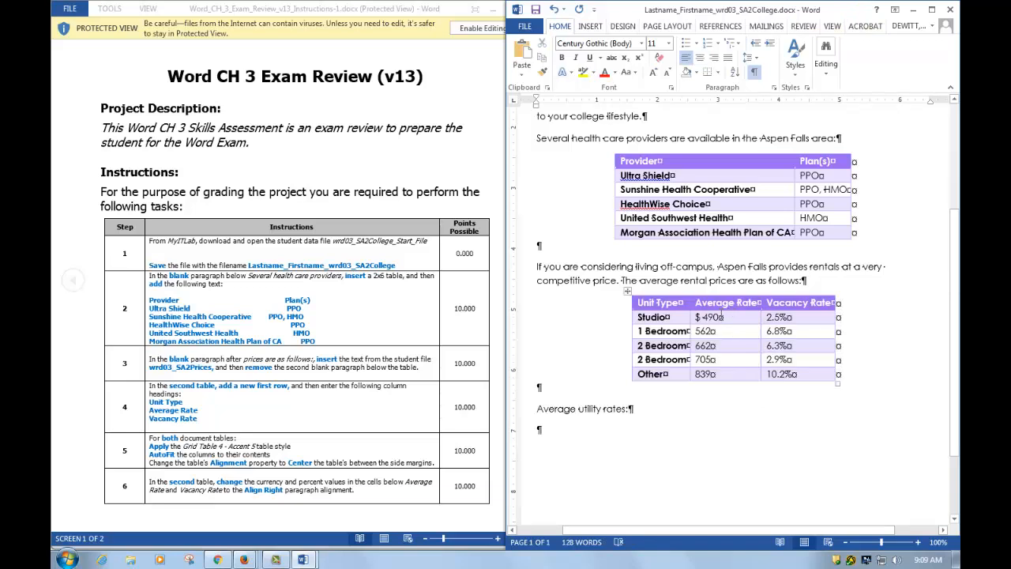
left_click_drag(697, 316, 792, 381)
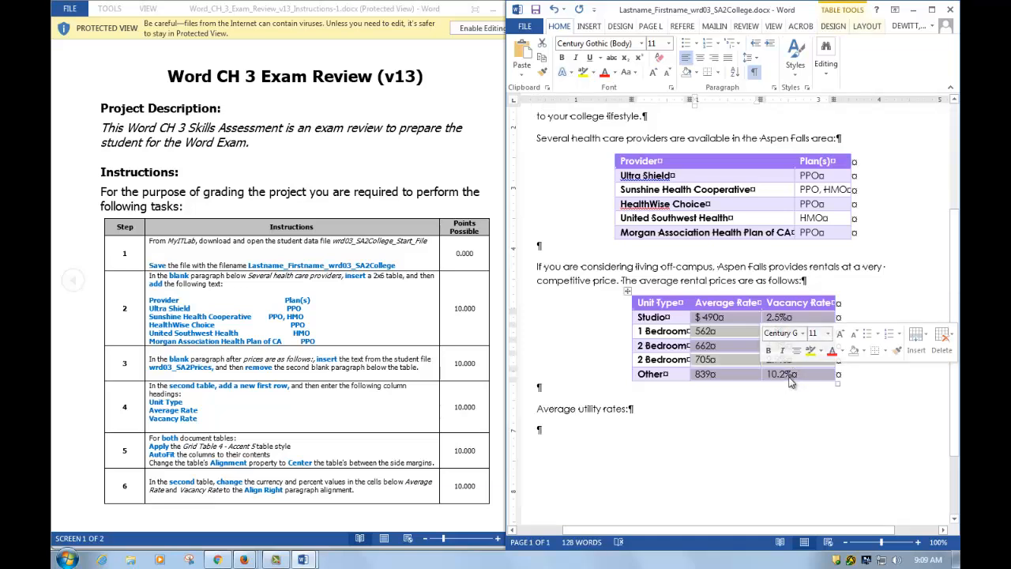
left_click(717, 63)
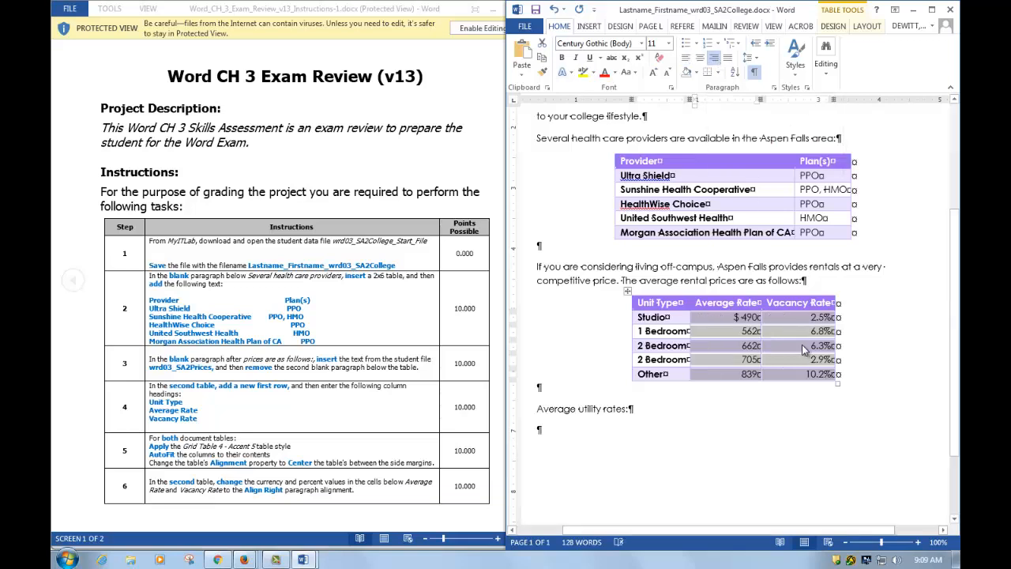
left_click(372, 442)
scroll(372, 442, "down", 3)
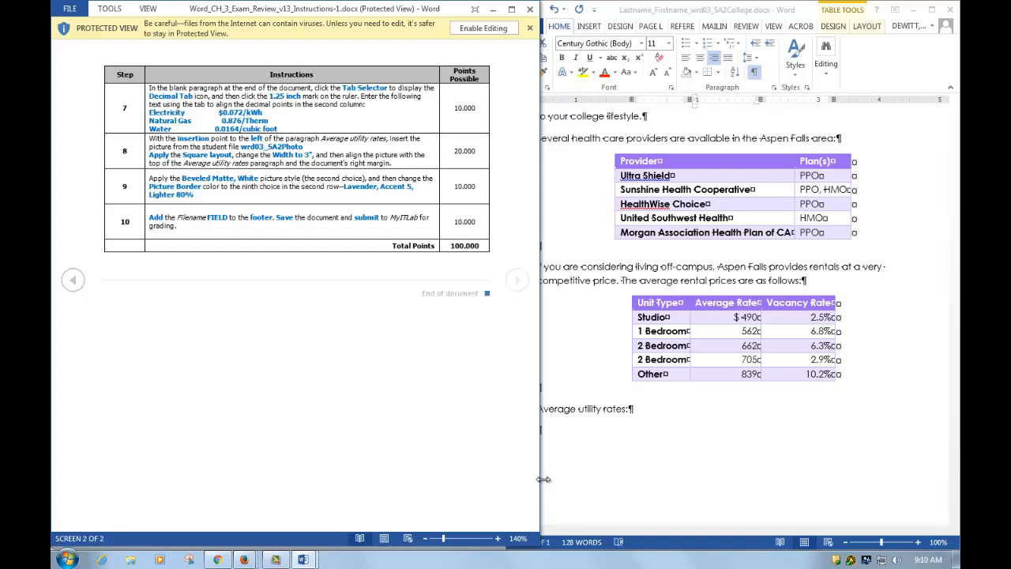
- Narrow the instructions window and place the cursor in the blank paragraph below Average utility rates
left_click_drag(544, 479, 499, 482)
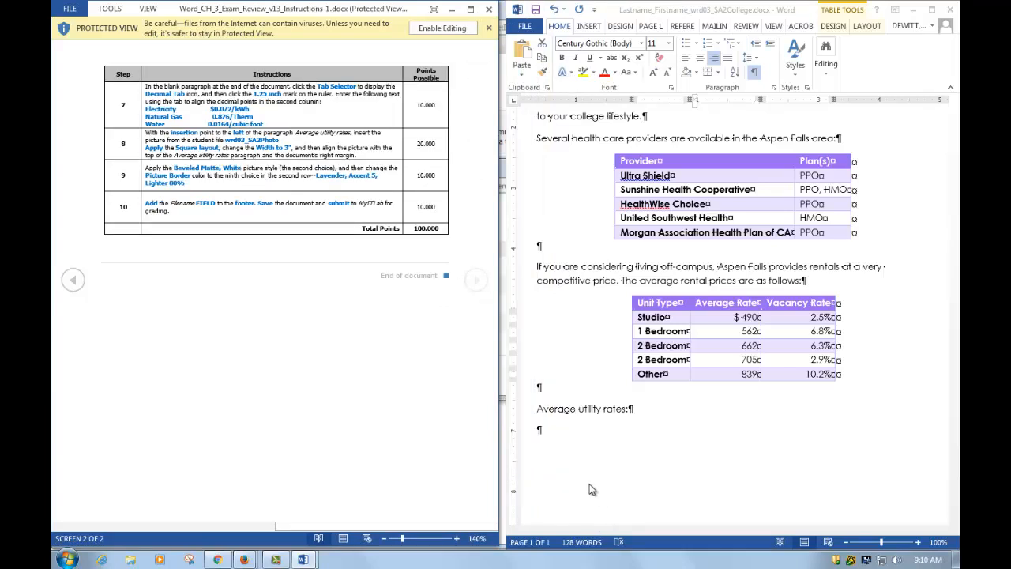
left_click(537, 429)
left_click(538, 429)
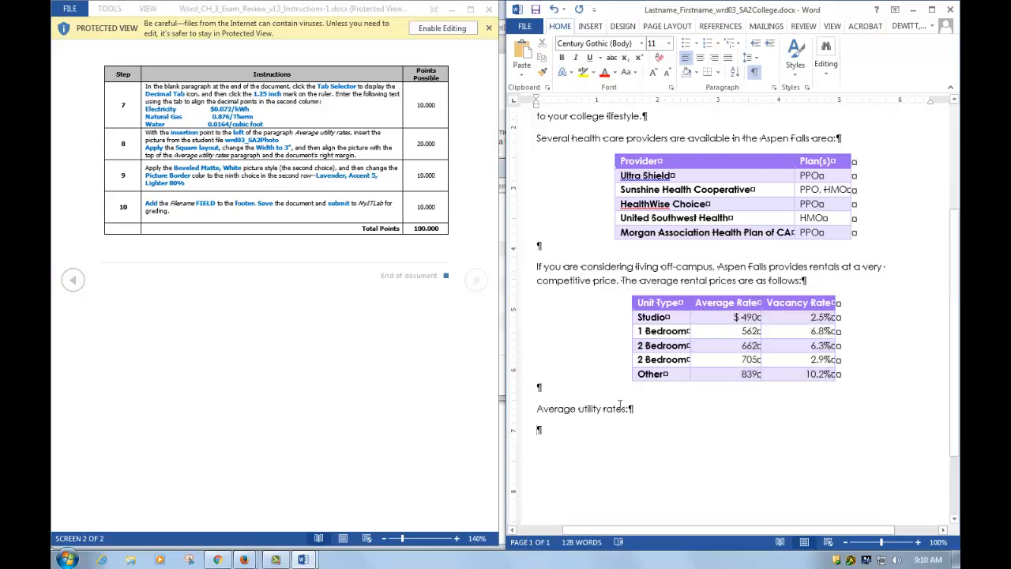
- Set a decimal tab stop at 1.25" on the blank paragraph after Average utility rates
left_click(774, 87)
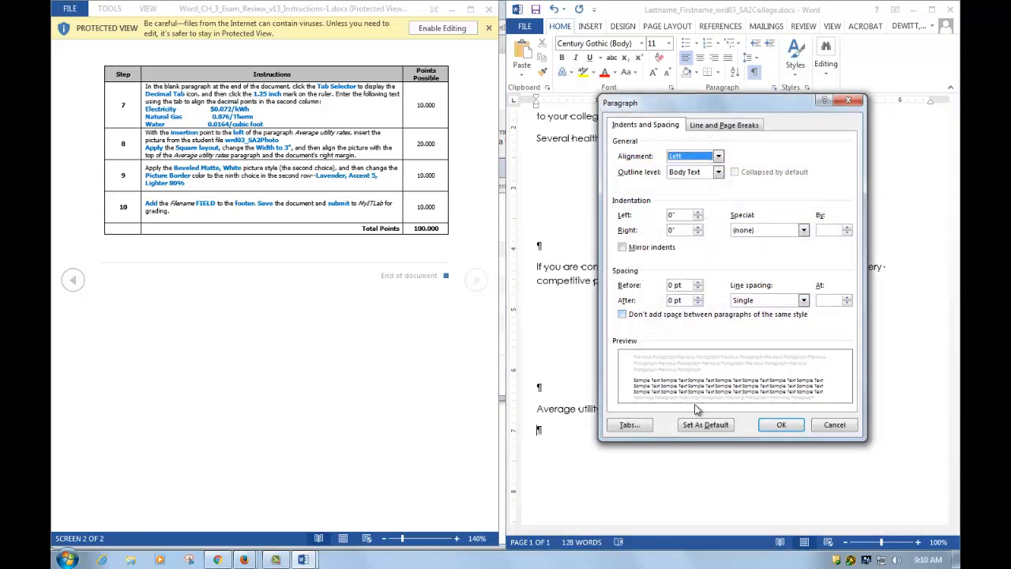
left_click(629, 424)
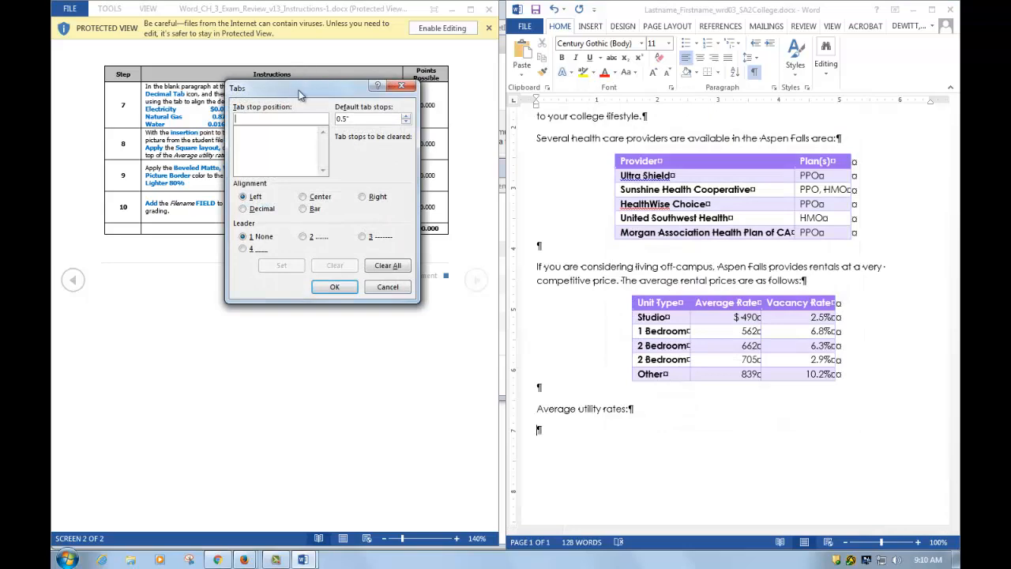
left_click_drag(299, 90, 282, 220)
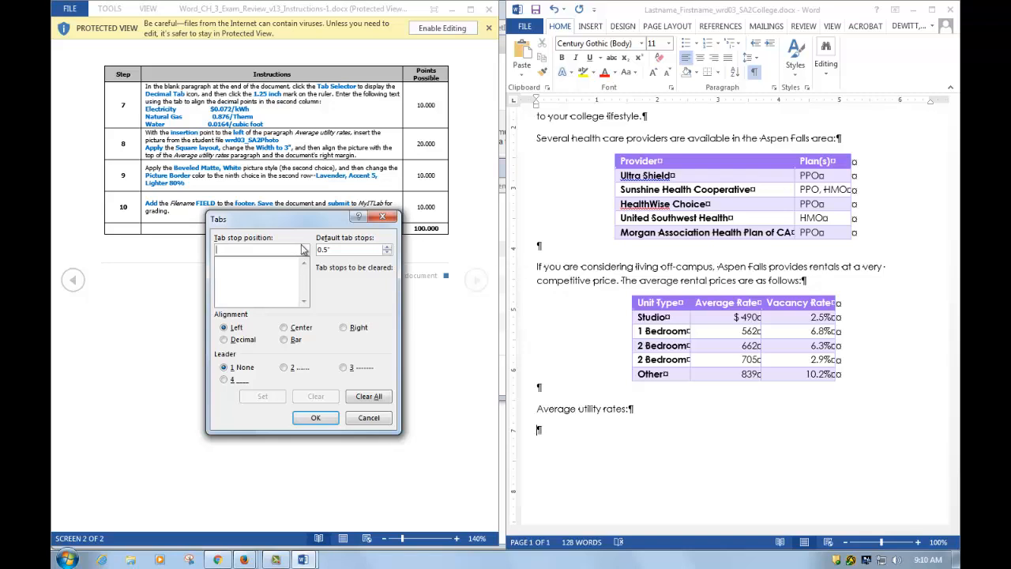
type("1.25")
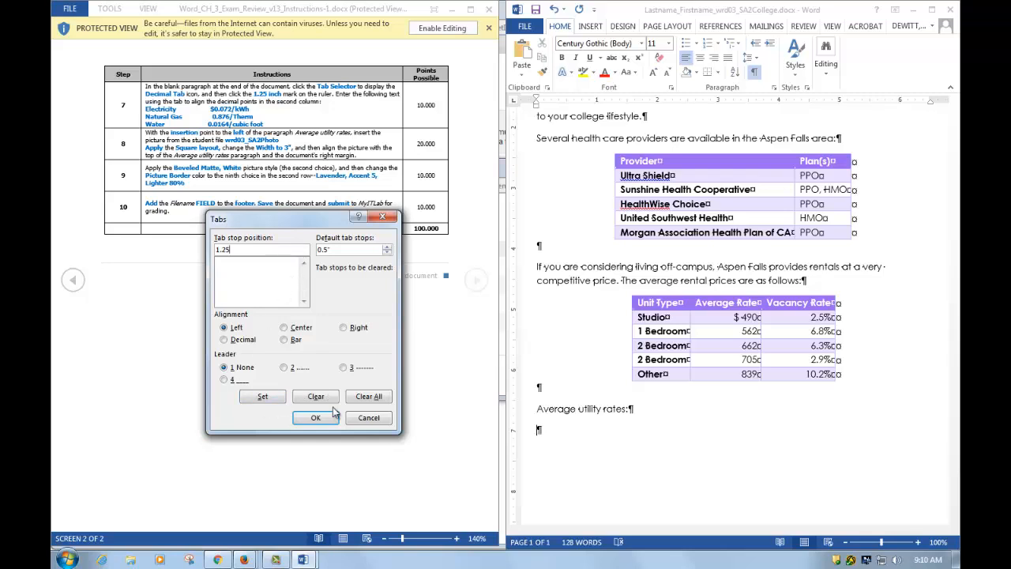
left_click(224, 341)
left_click(260, 397)
left_click(315, 417)
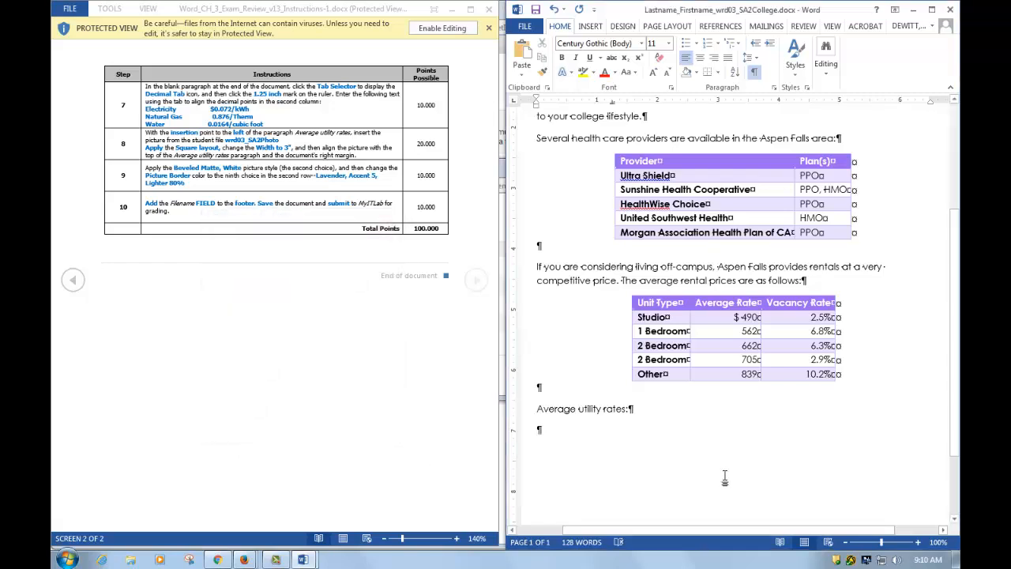
- List Electricity $0.072/kWh, Natural Gas 0.875/Therm and Water 0.0164/cubic foot on the decimal tab
type("El")
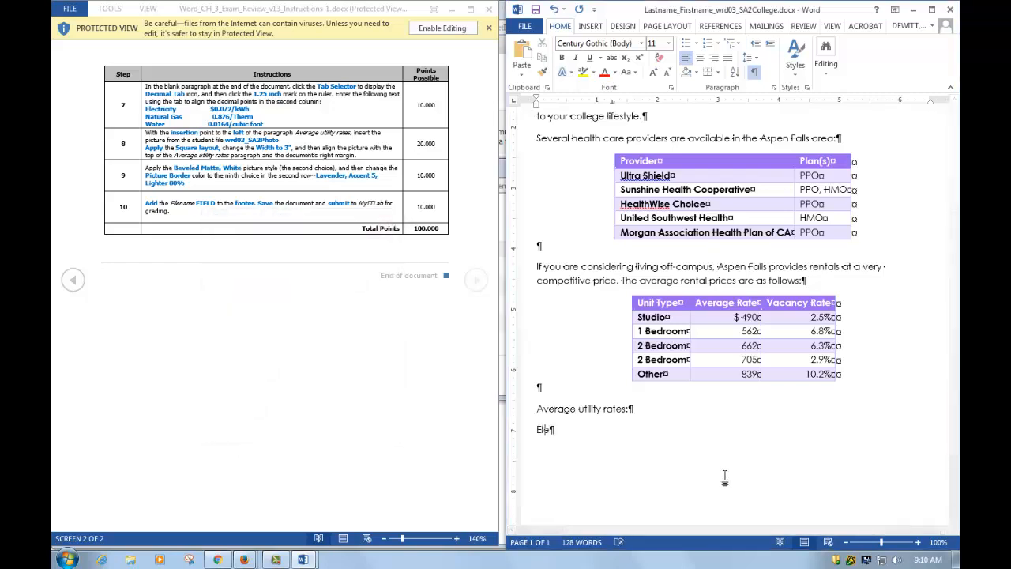
type("ectricity")
key("Tab")
type("$0.")
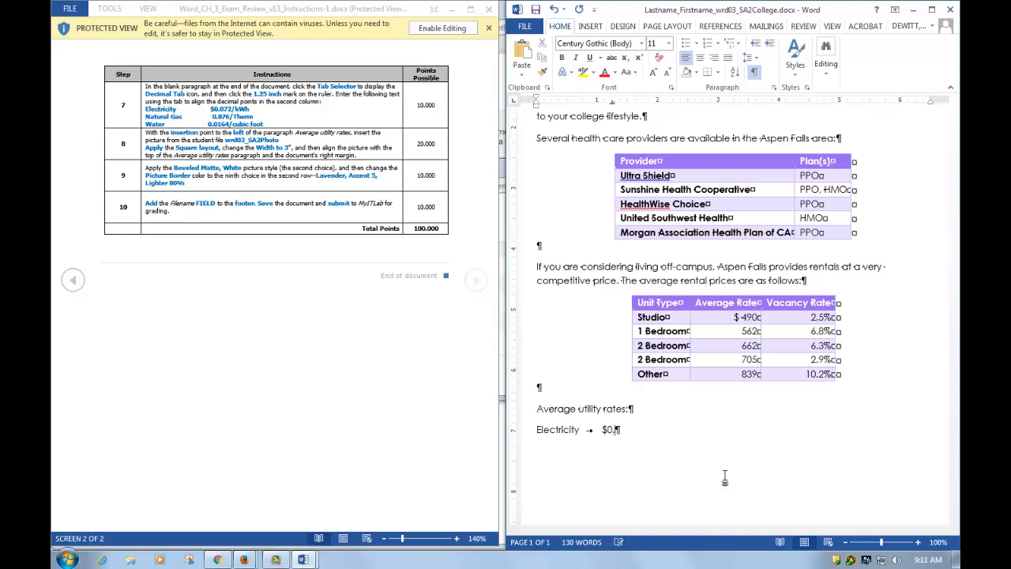
type("072/kWh")
key("Return")
type("Natural Gas")
key("Tab")
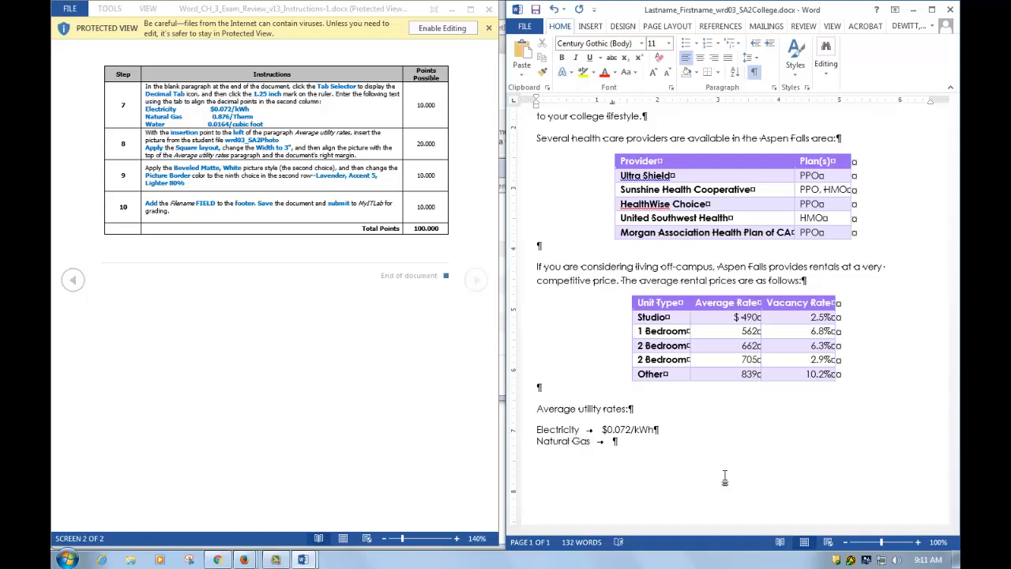
type("0.875/Therm")
key("Return")
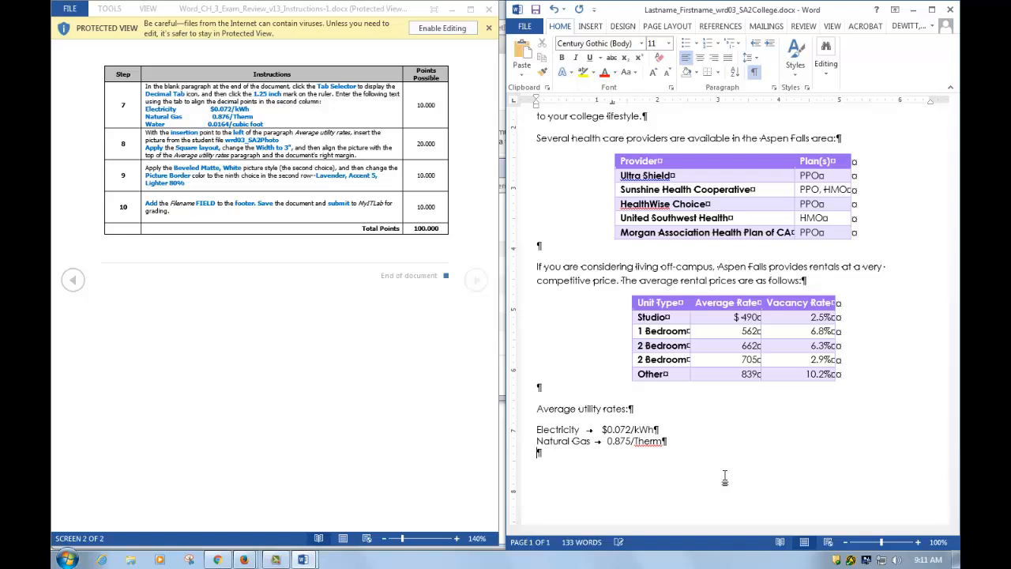
type("Water")
key("Tab")
type("0.0164/cubic foot")
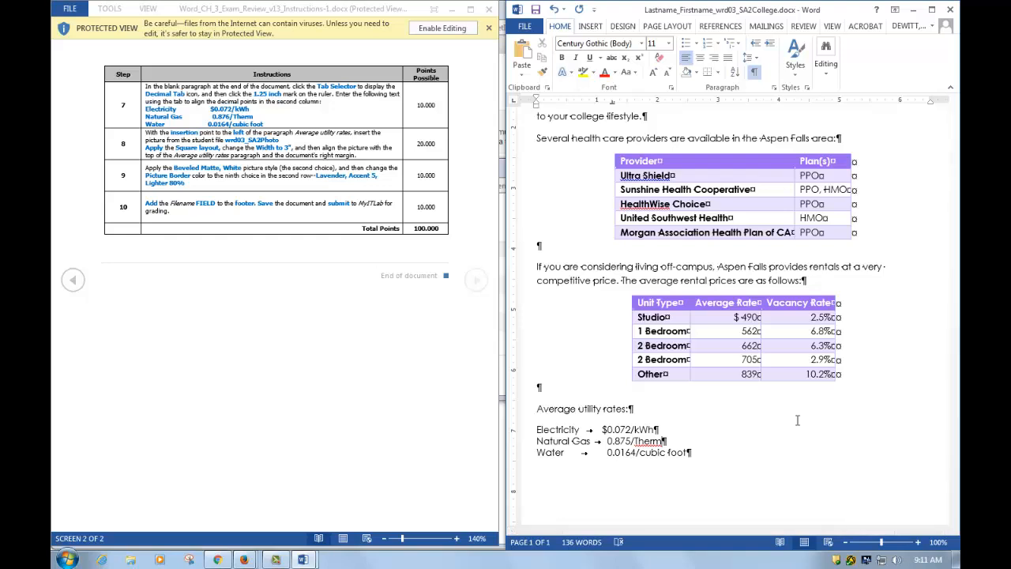
left_click(537, 408)
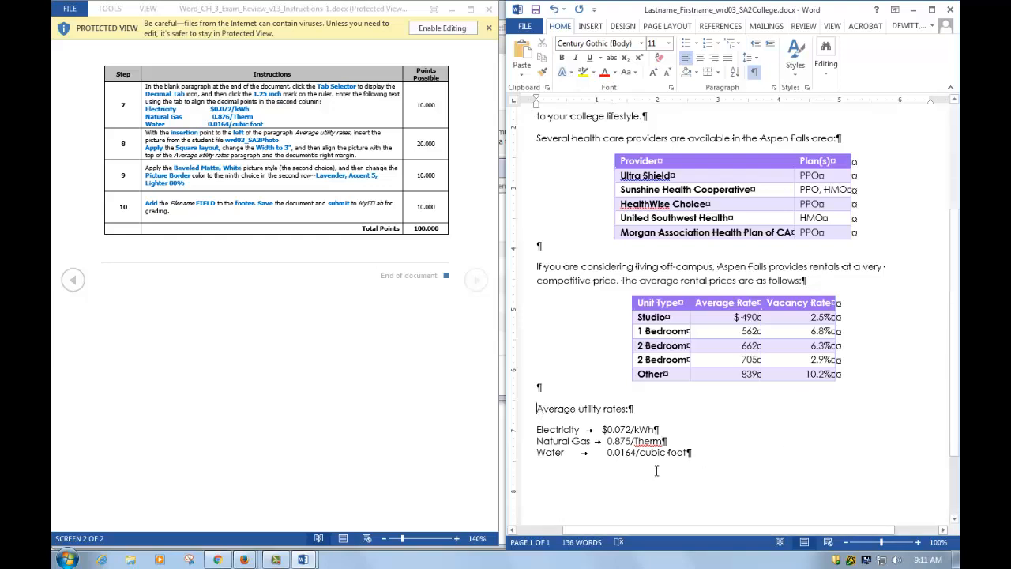
- Insert wrd03_SA2Photo from Desktop > IT1010 > Word > Word Exam Reviews > Word Ch3
left_click(591, 27)
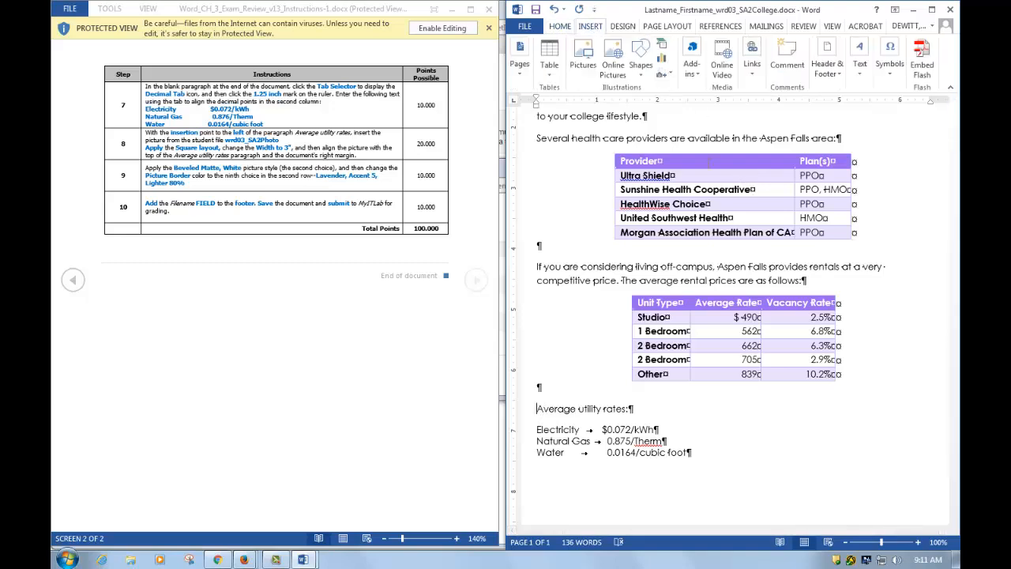
left_click(585, 65)
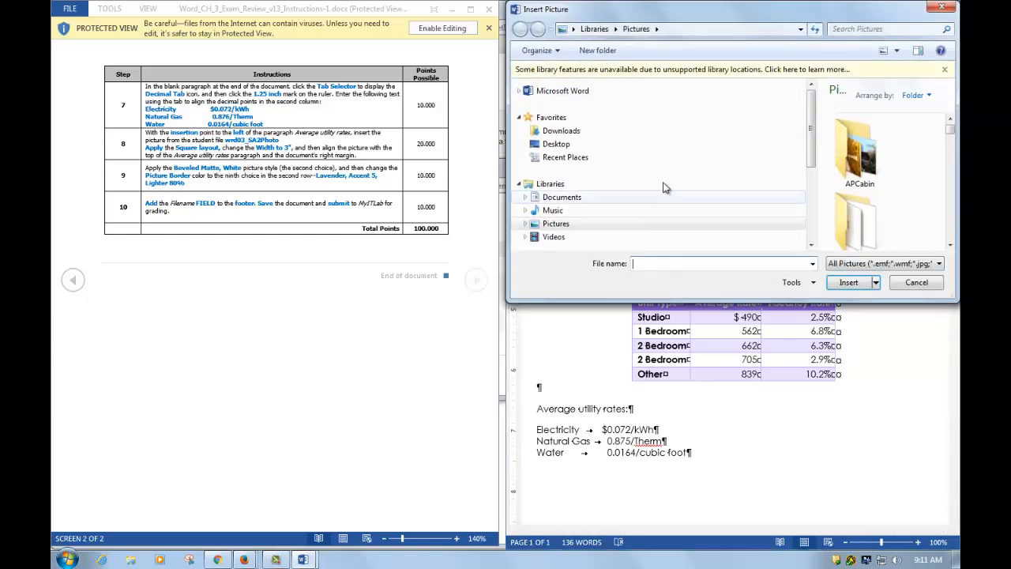
left_click(575, 144)
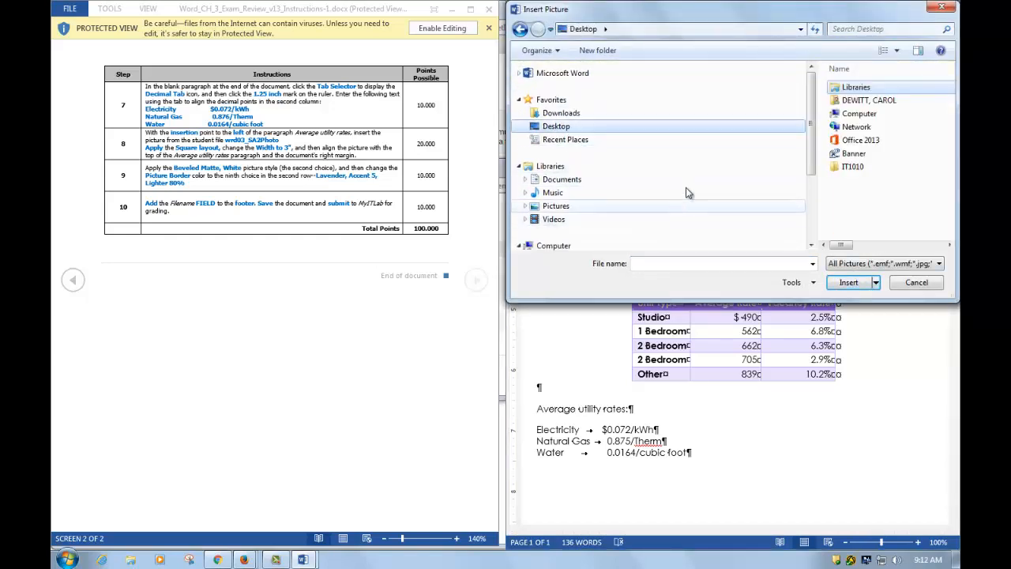
left_click_drag(812, 202, 657, 196)
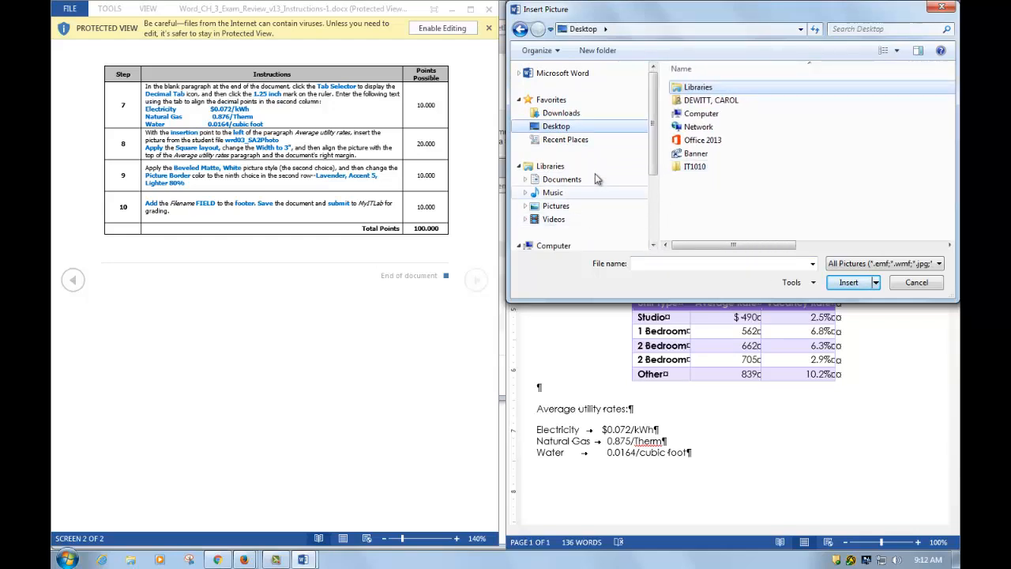
double_click(696, 166)
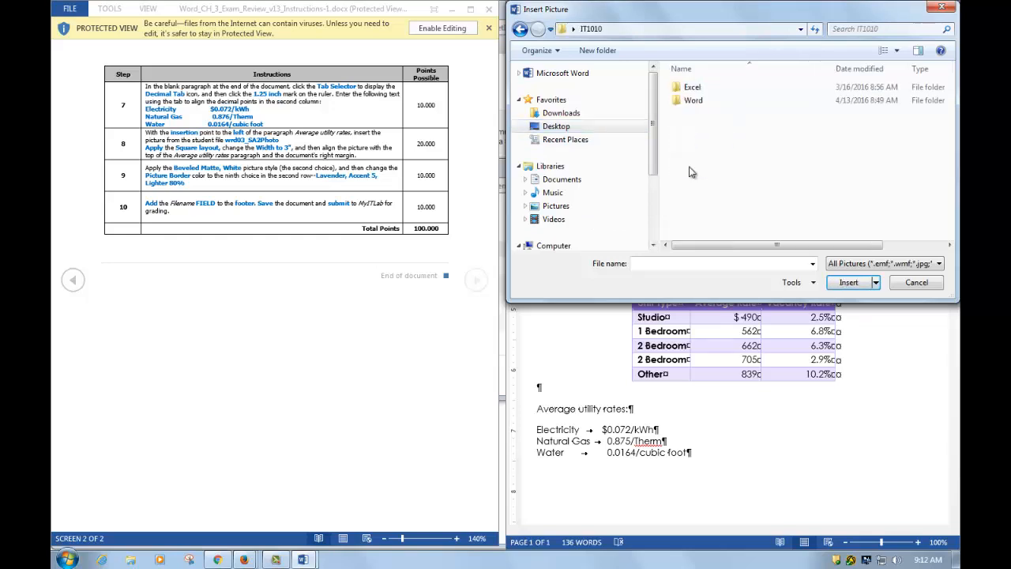
double_click(702, 102)
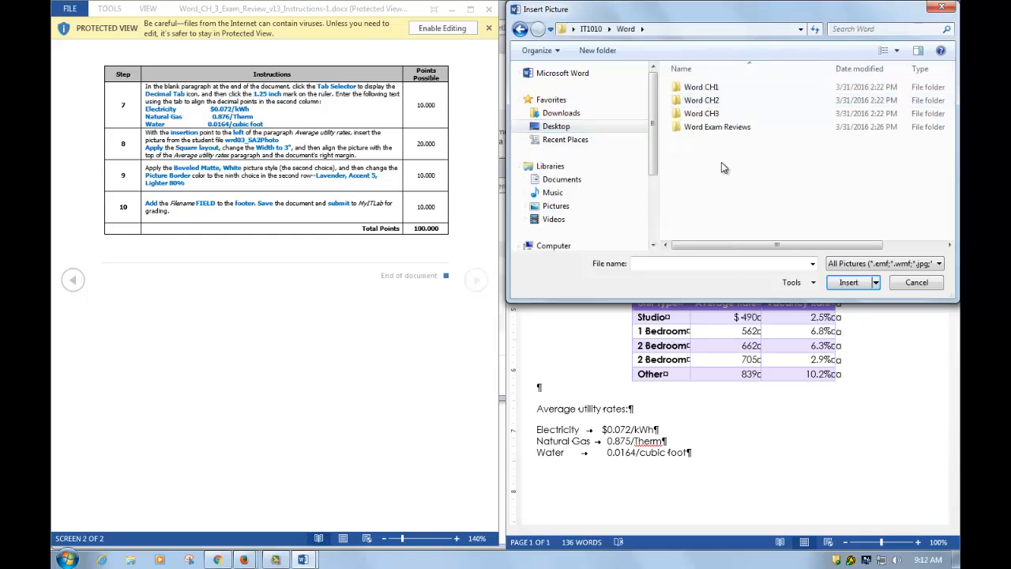
double_click(713, 130)
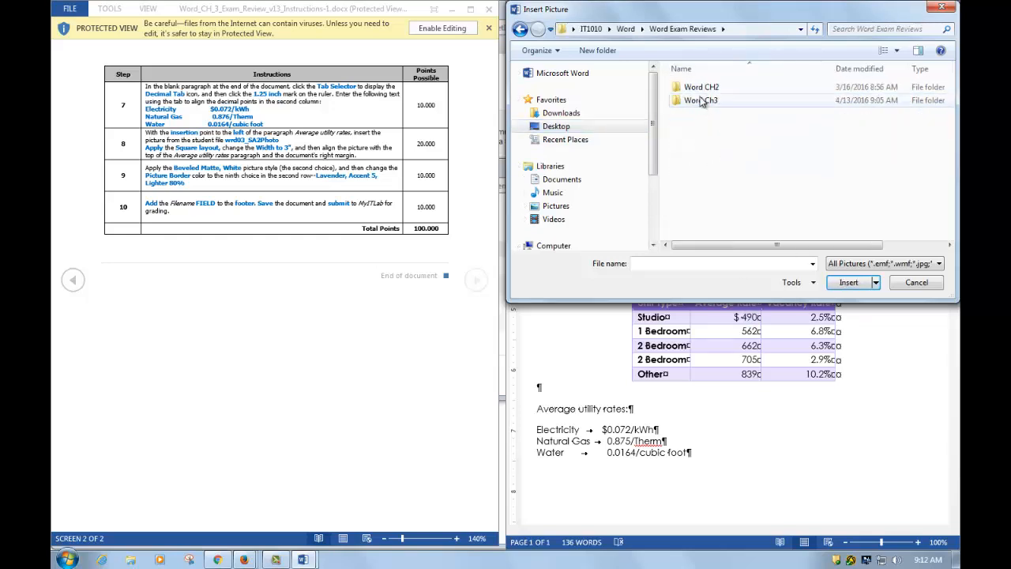
double_click(702, 101)
double_click(702, 110)
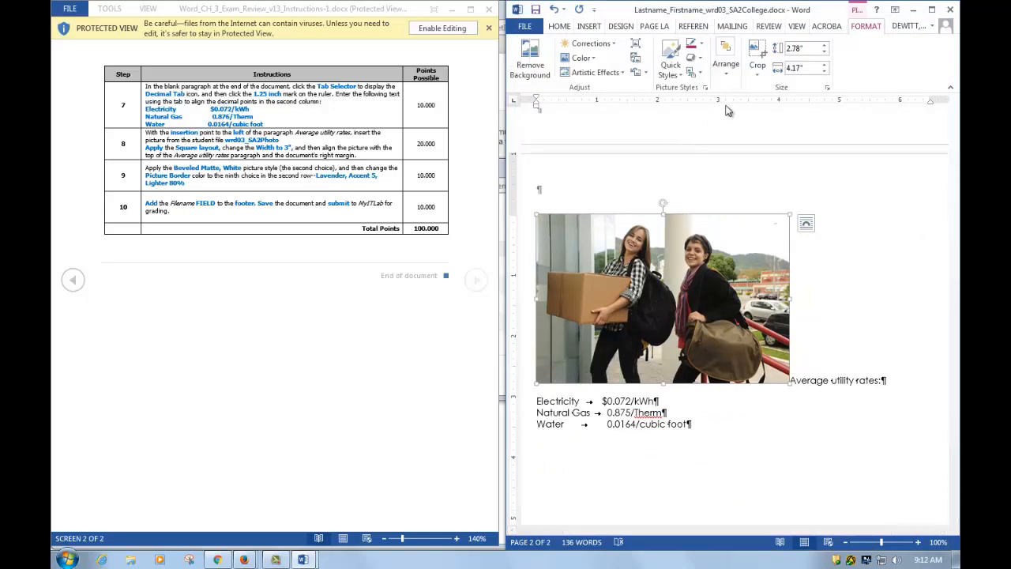
- Maximize the brochure window and give the photo Square text wrapping
left_click(932, 9)
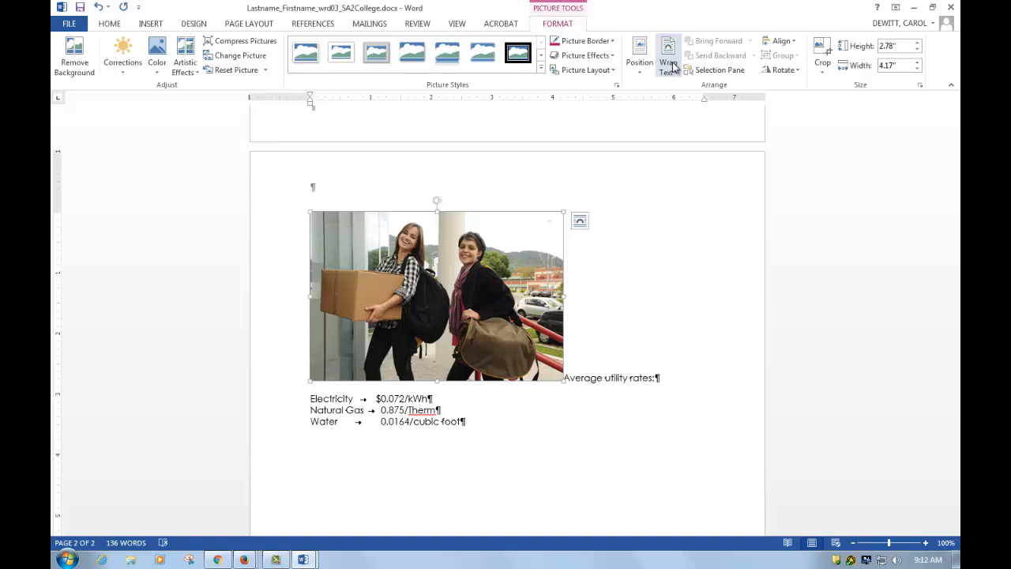
left_click(673, 67)
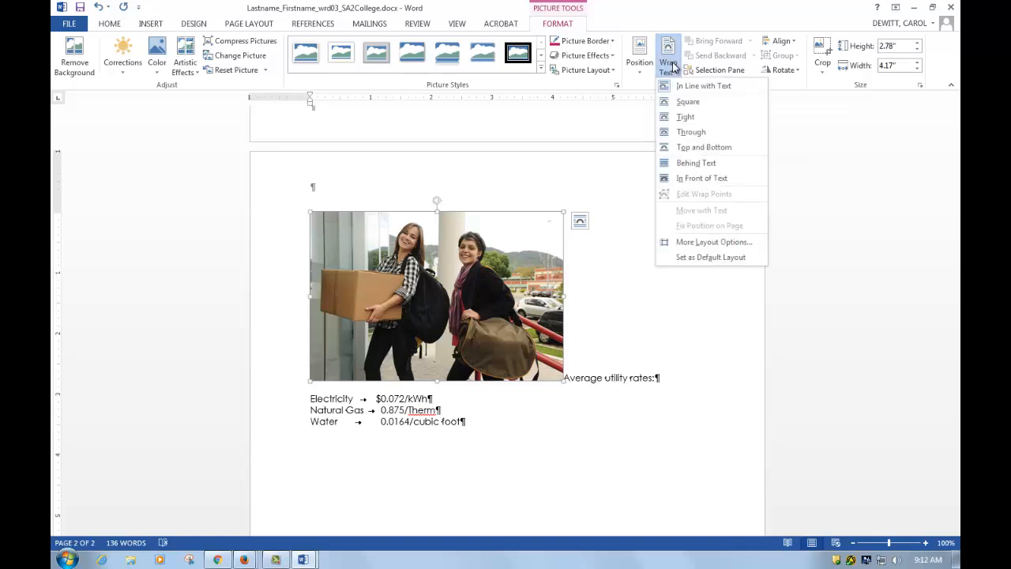
left_click(681, 100)
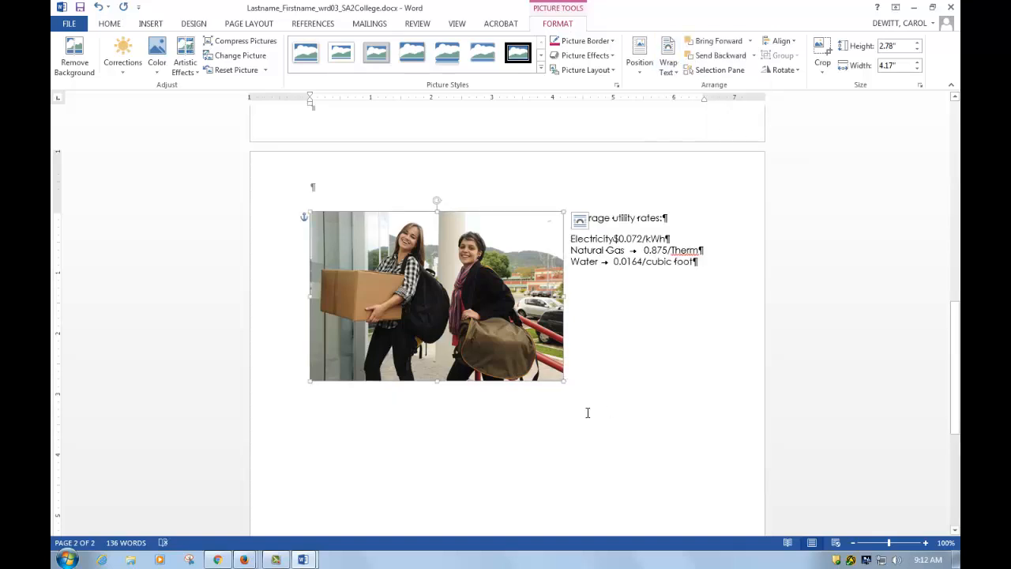
- Resize the photo to 3" wide, making it 2" tall
mouse_move(302, 555)
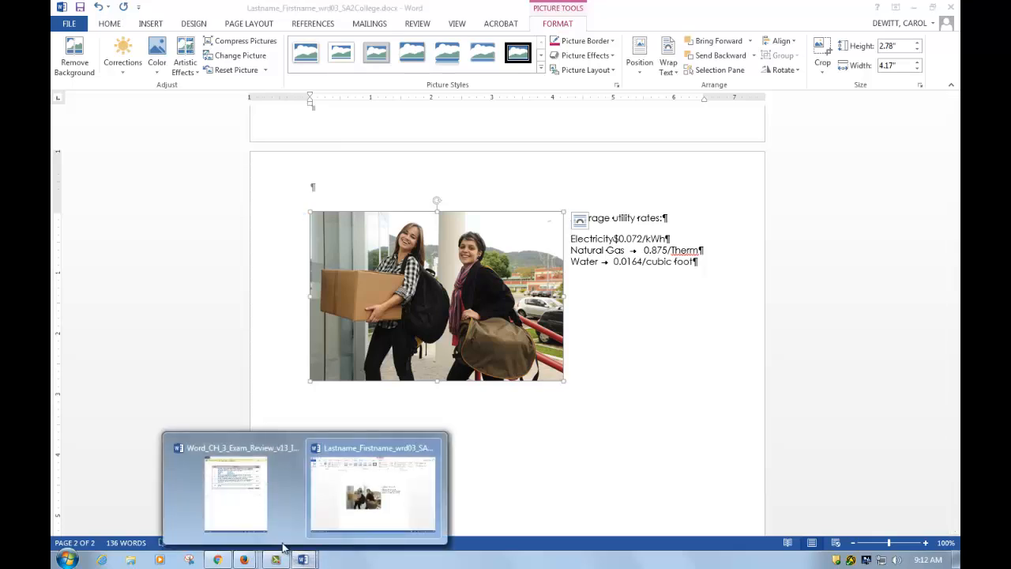
left_click(273, 529)
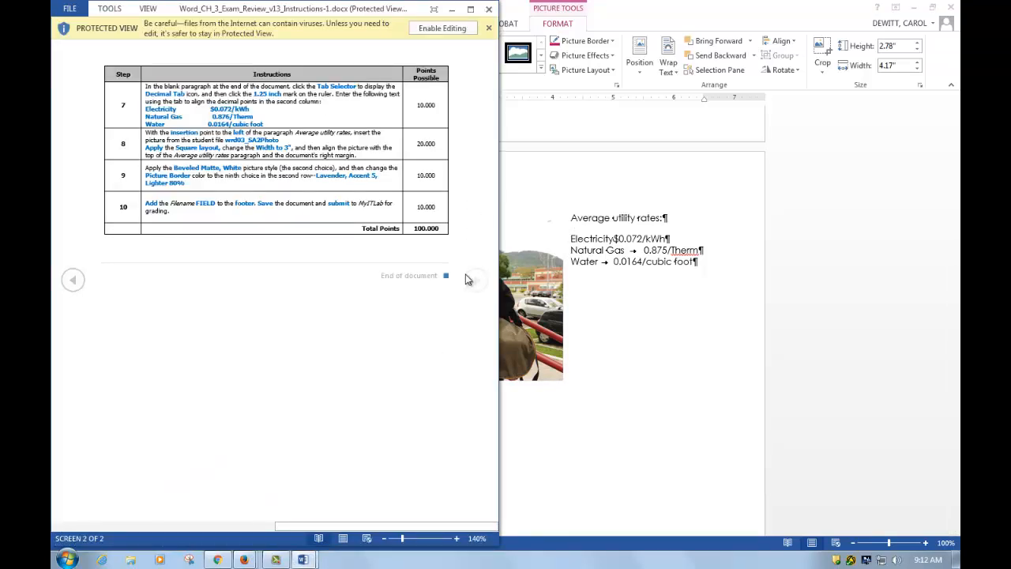
left_click(604, 168)
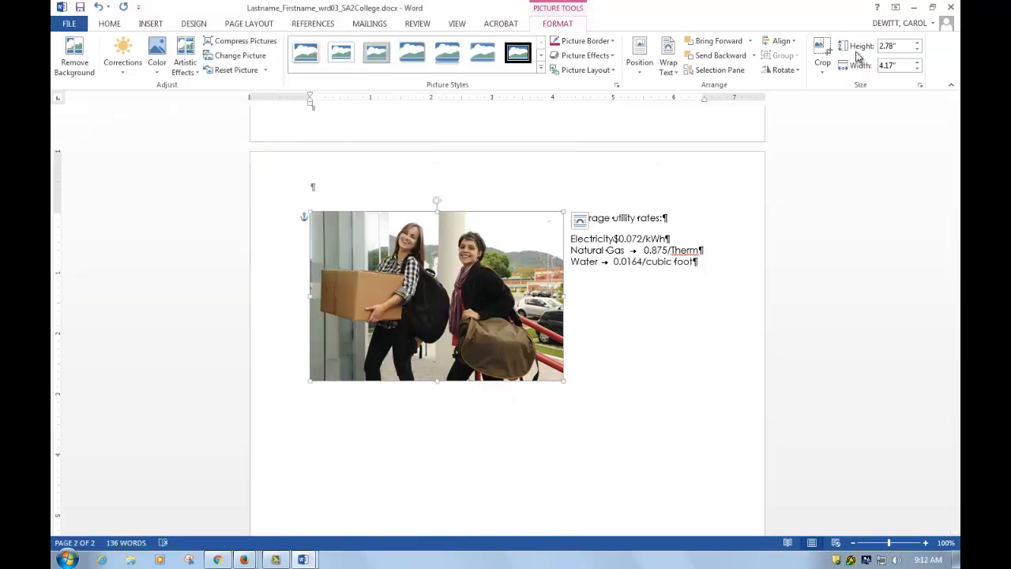
left_click(903, 66)
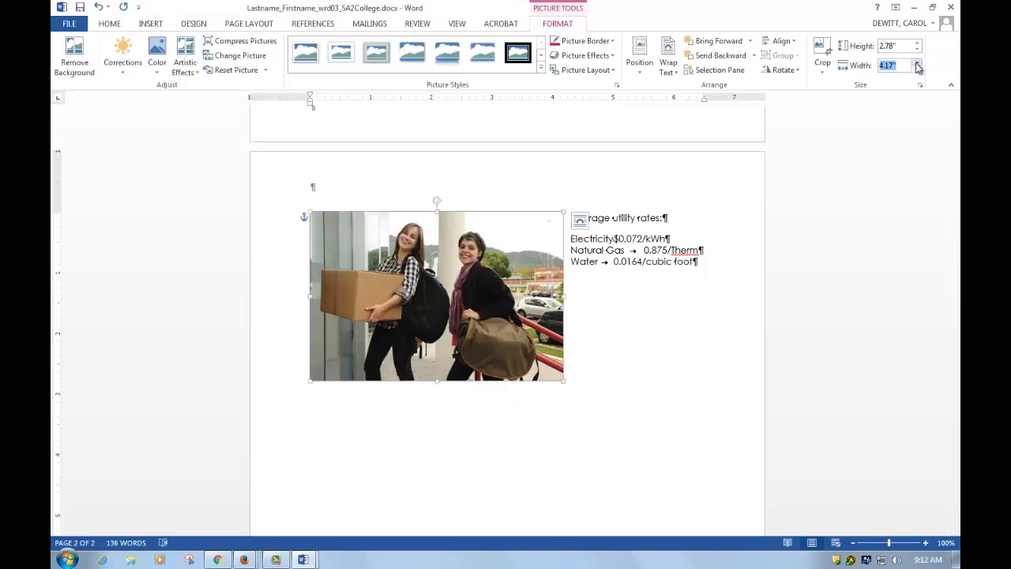
type("3")
key("Return")
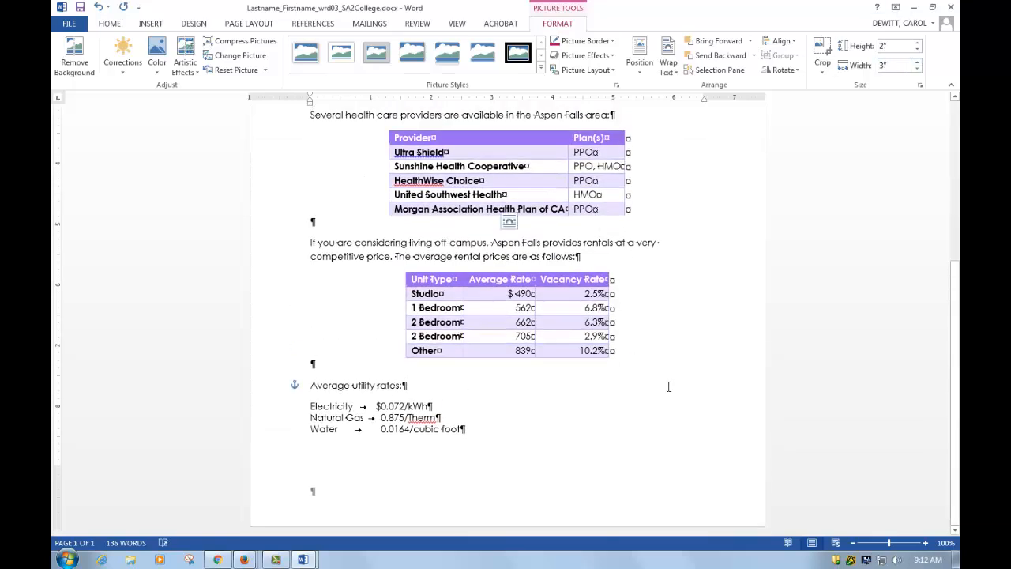
- Move the photo so its top aligns with Average utility rates and its edge with the right margin
scroll(669, 387, "up", 5)
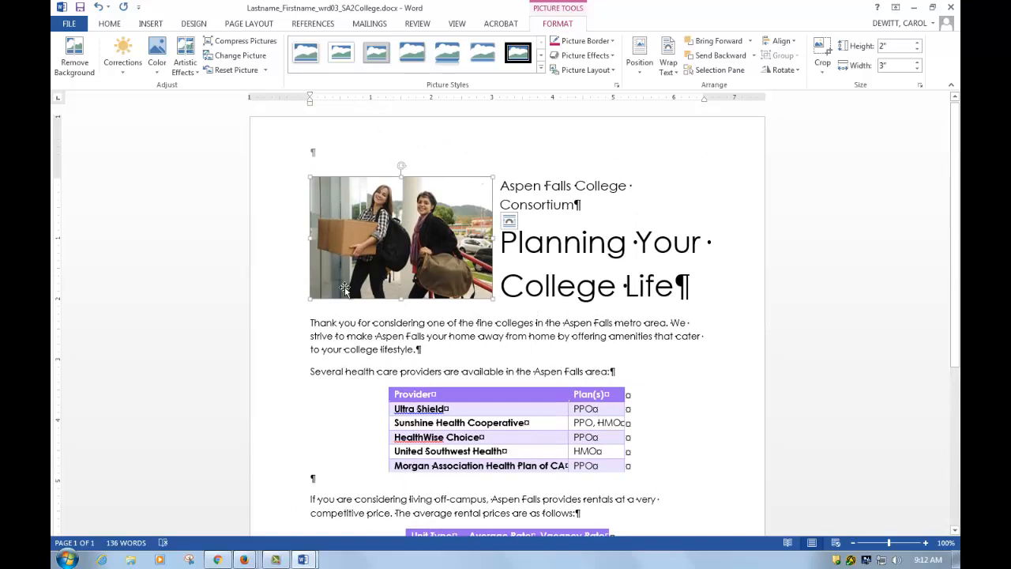
left_click_drag(398, 245, 606, 428)
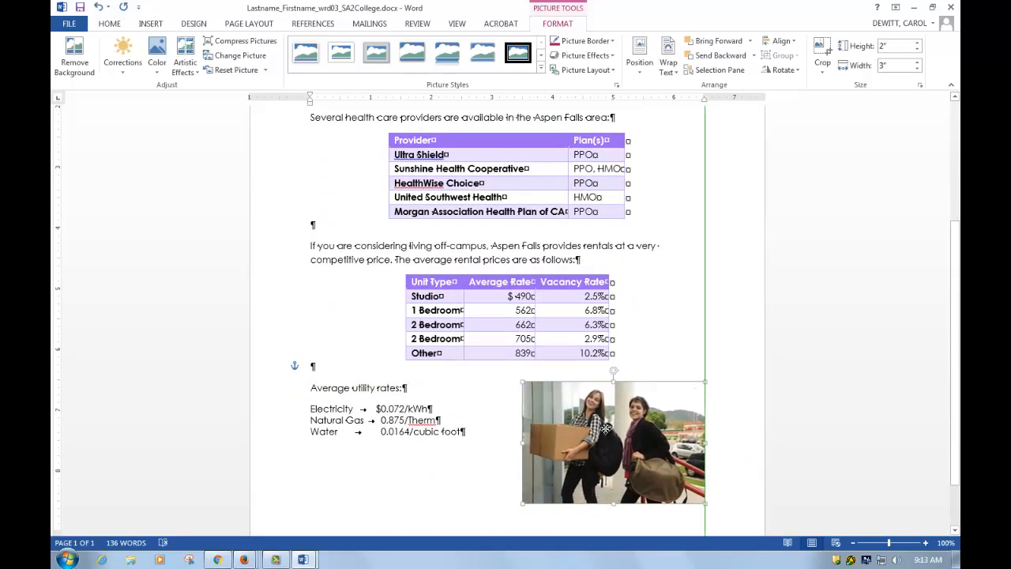
mouse_move(302, 559)
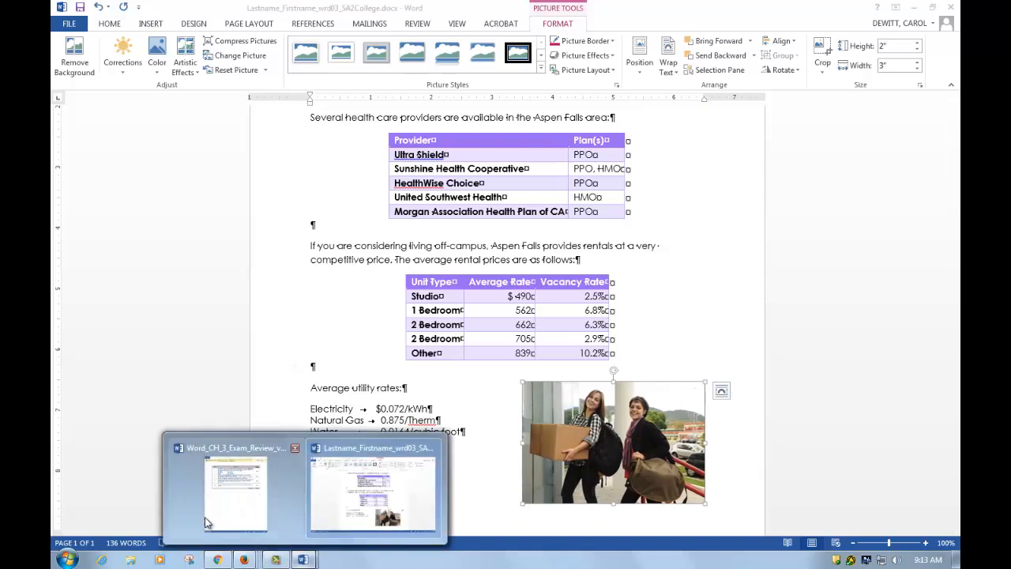
left_click(207, 506)
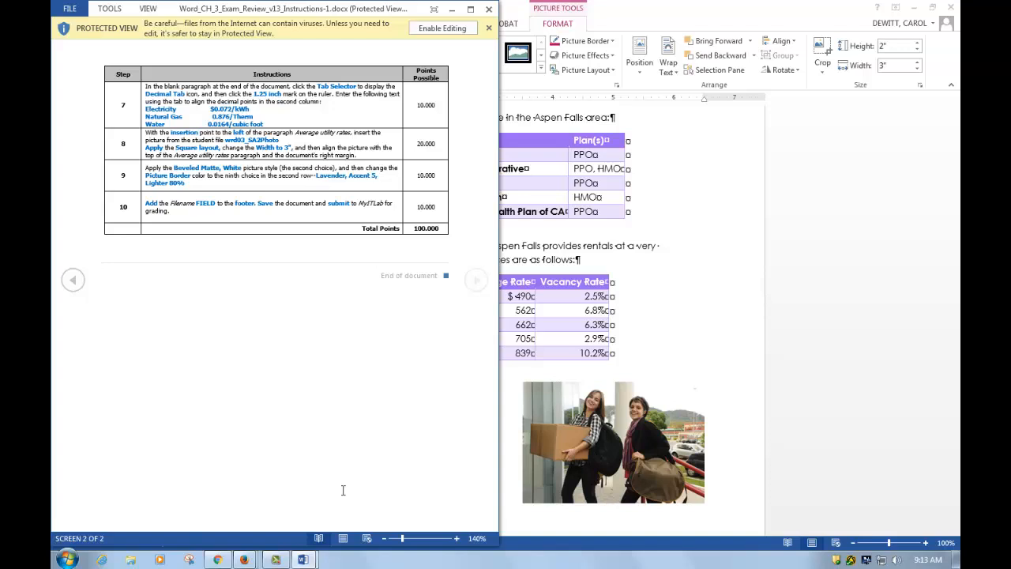
left_click(726, 309)
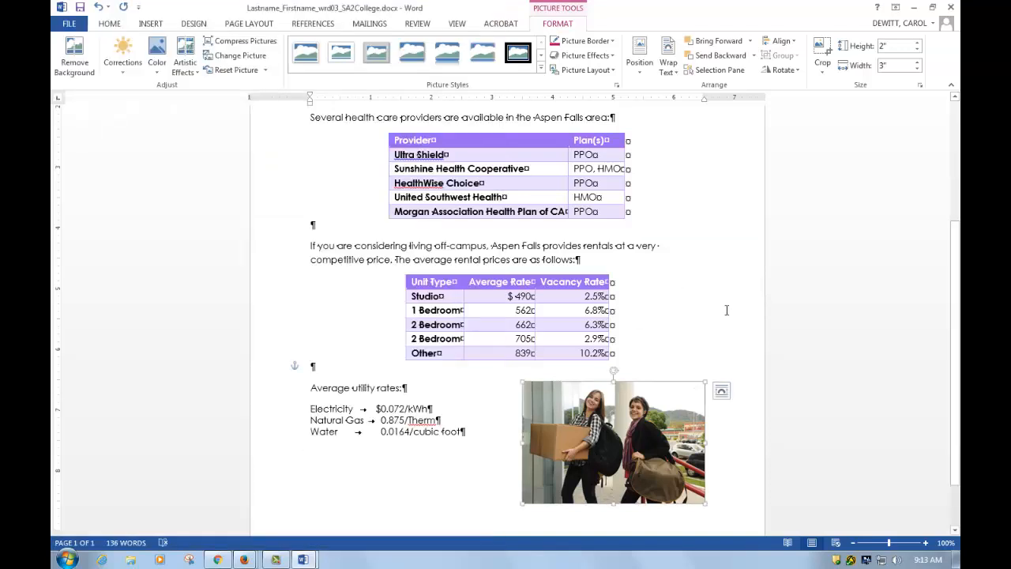
mouse_move(604, 417)
left_mouse_down()
mouse_move(601, 409)
mouse_move(601, 419)
left_mouse_up()
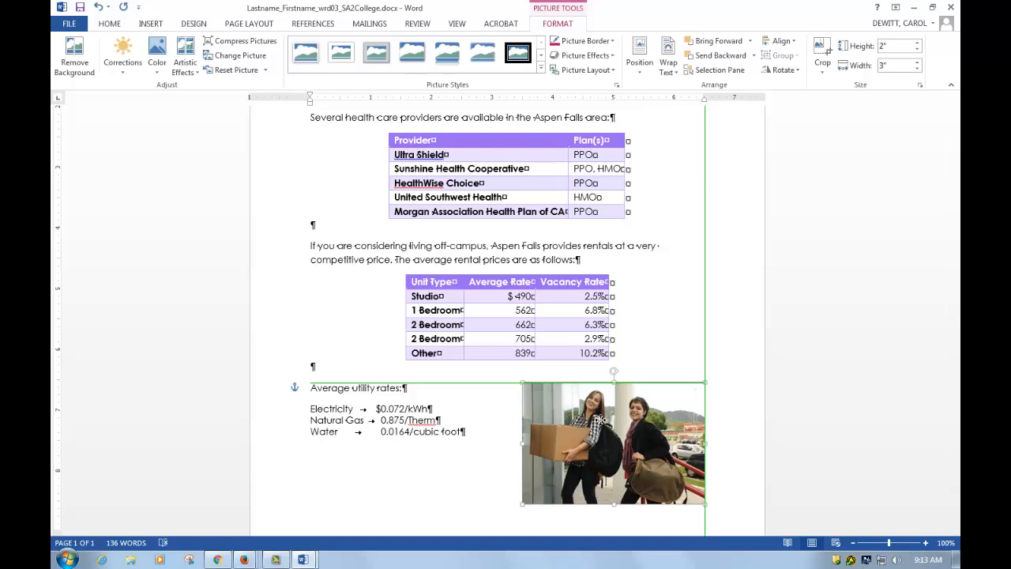
left_click_drag(601, 420, 602, 422)
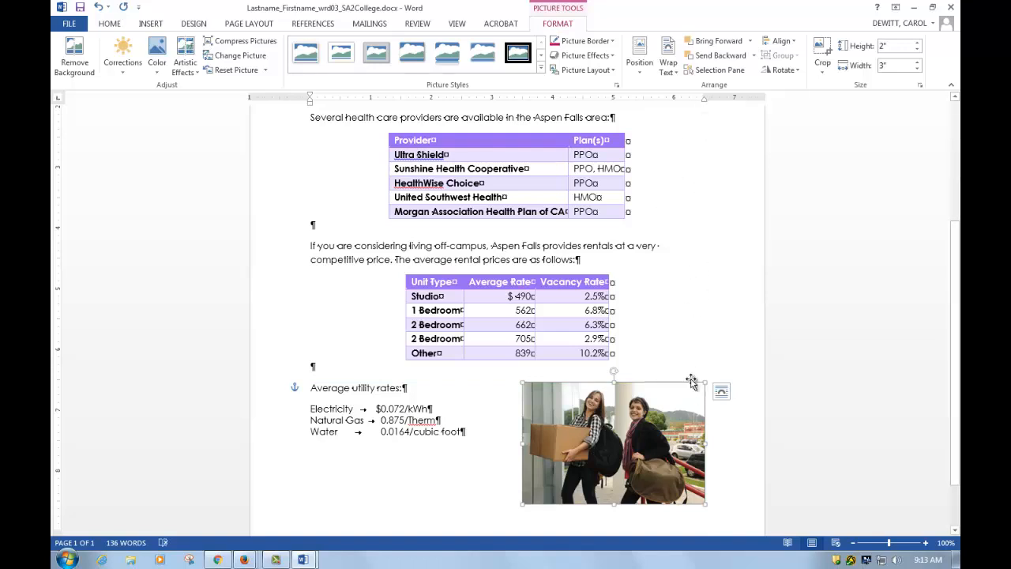
mouse_move(662, 398)
left_mouse_down()
mouse_move(714, 402)
mouse_move(652, 400)
left_mouse_up()
key("super+Left")
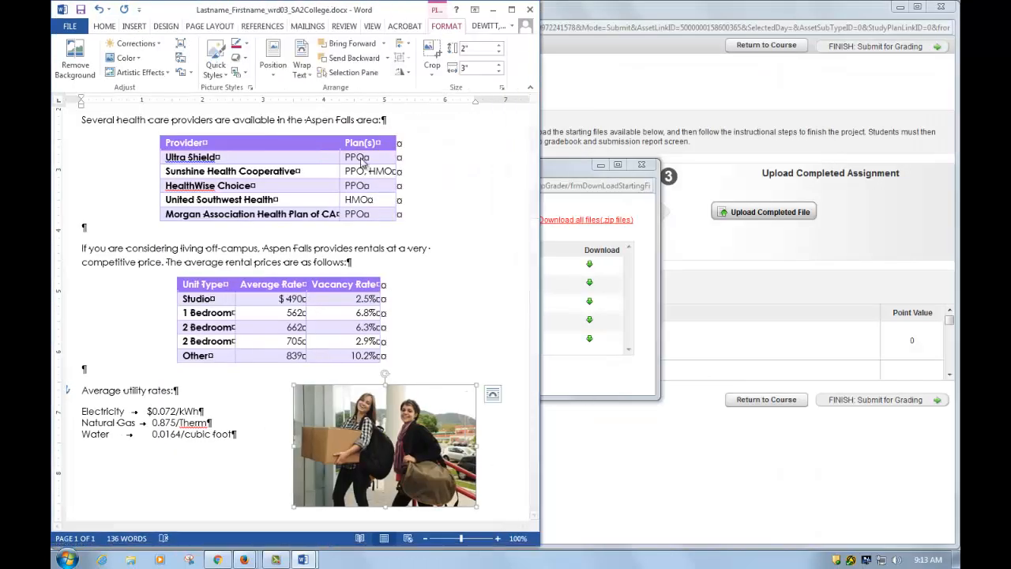
mouse_move(302, 560)
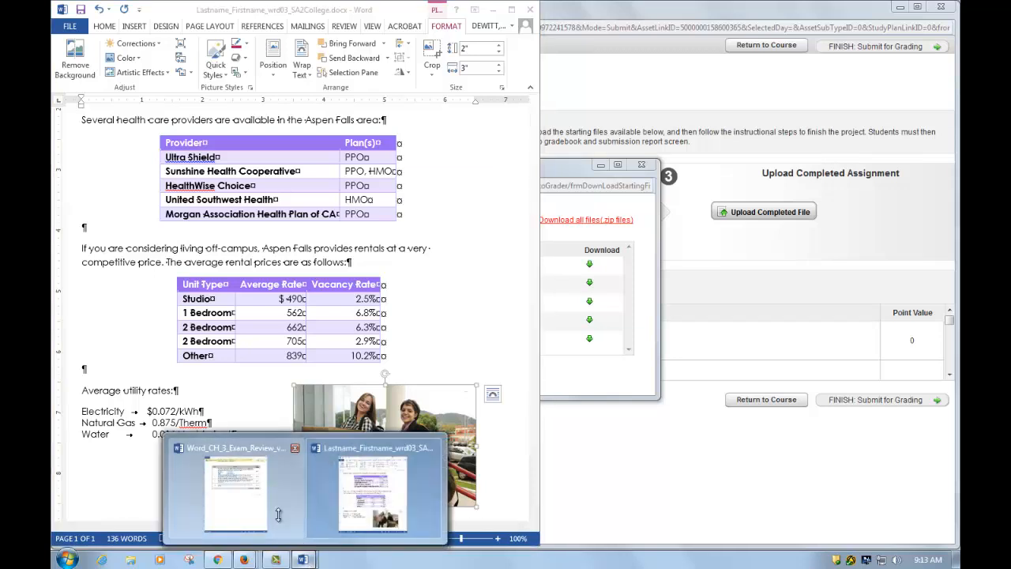
left_click(245, 483)
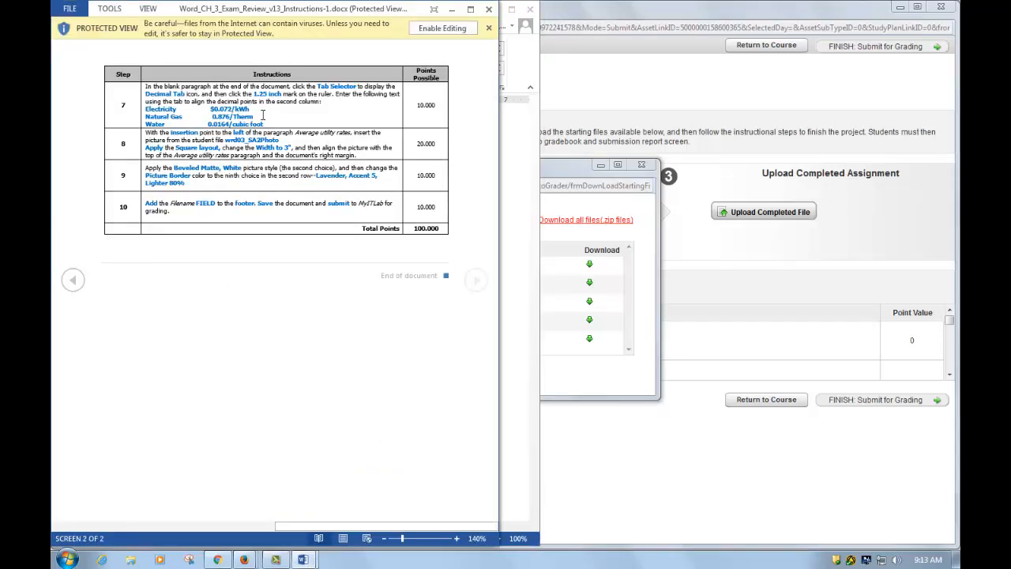
key("super+Right")
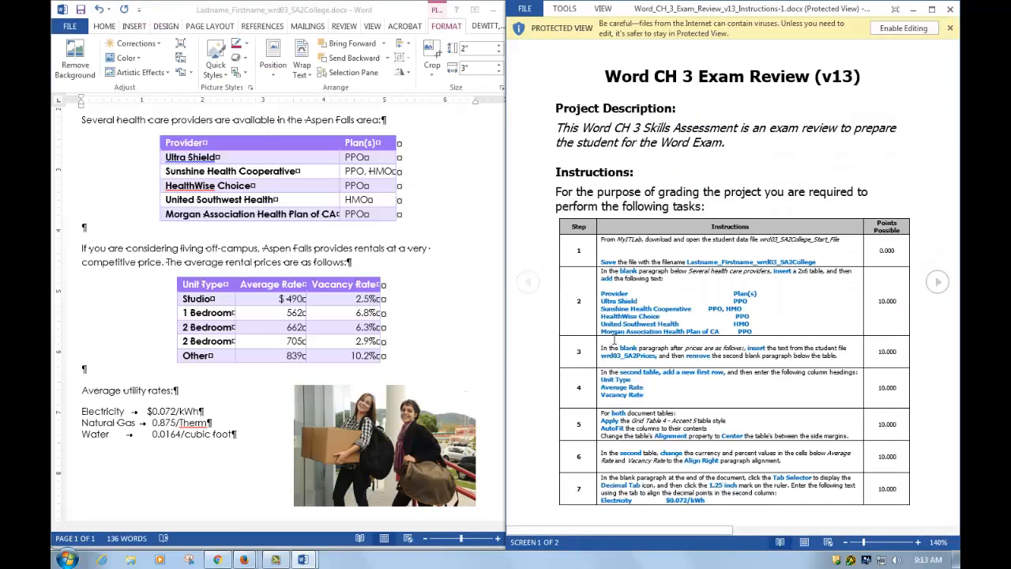
left_click(386, 419)
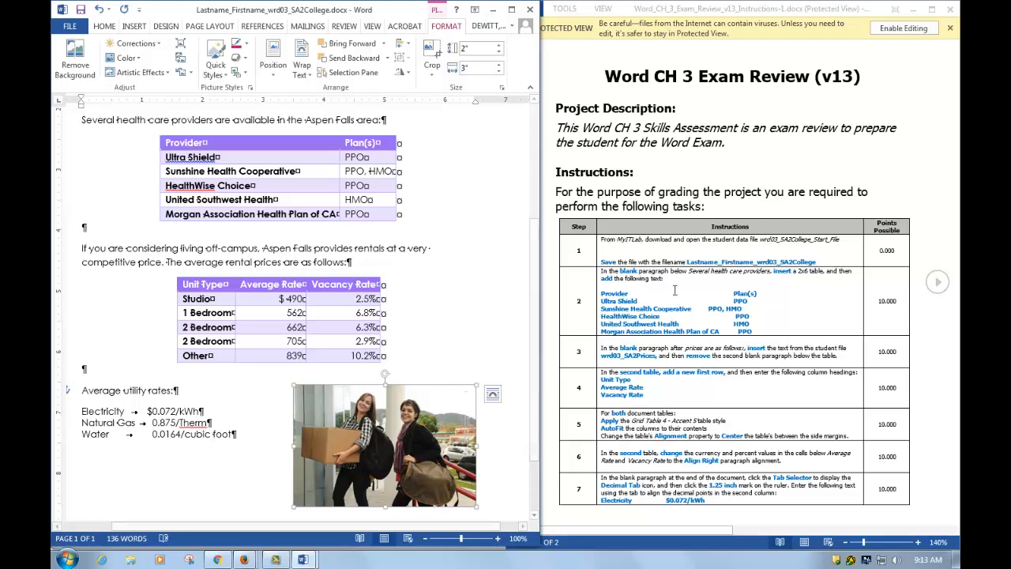
scroll(696, 451, "down", 3)
left_click(710, 428)
scroll(708, 418, "down", 1)
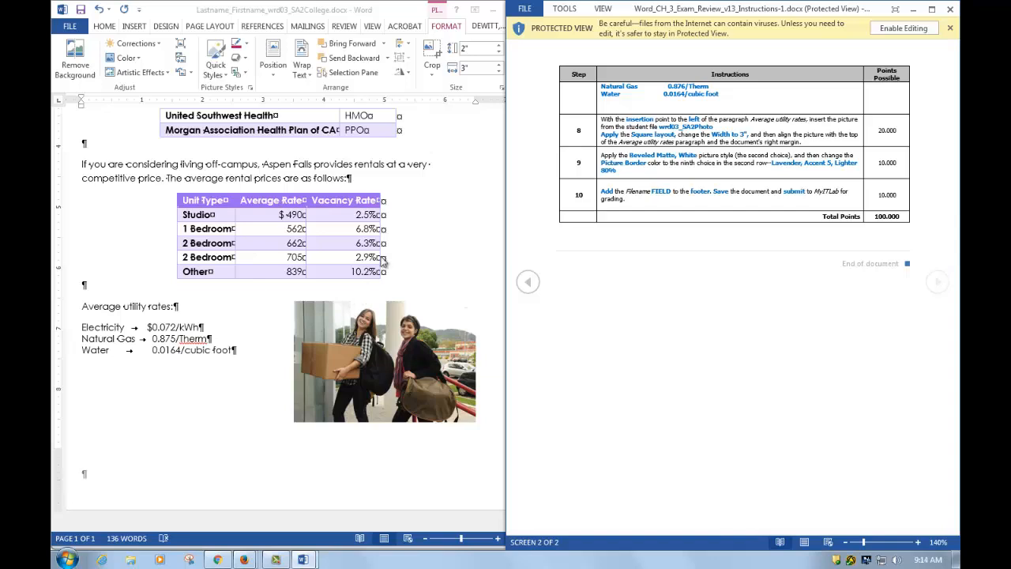
left_click(439, 14)
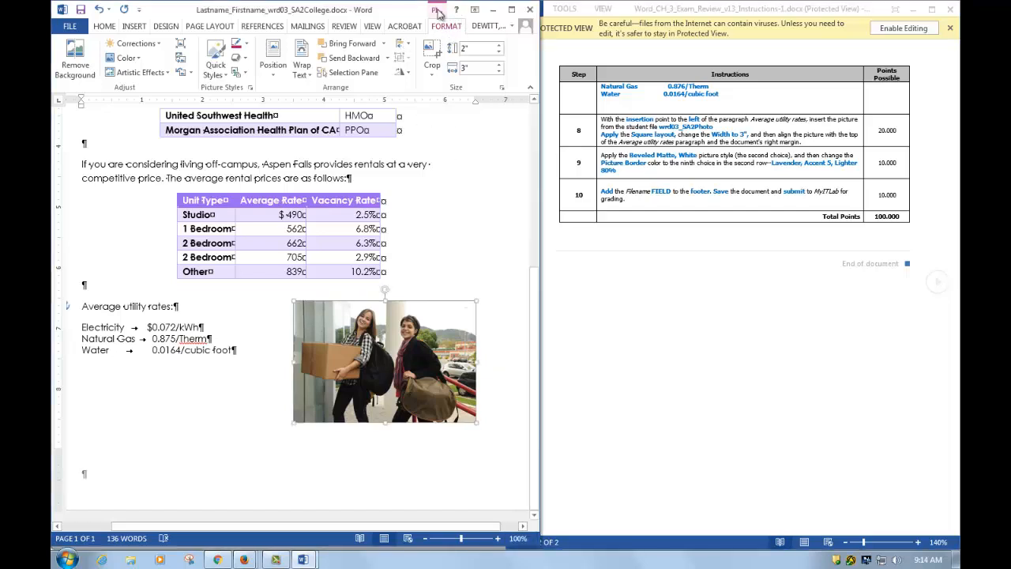
left_click(512, 11)
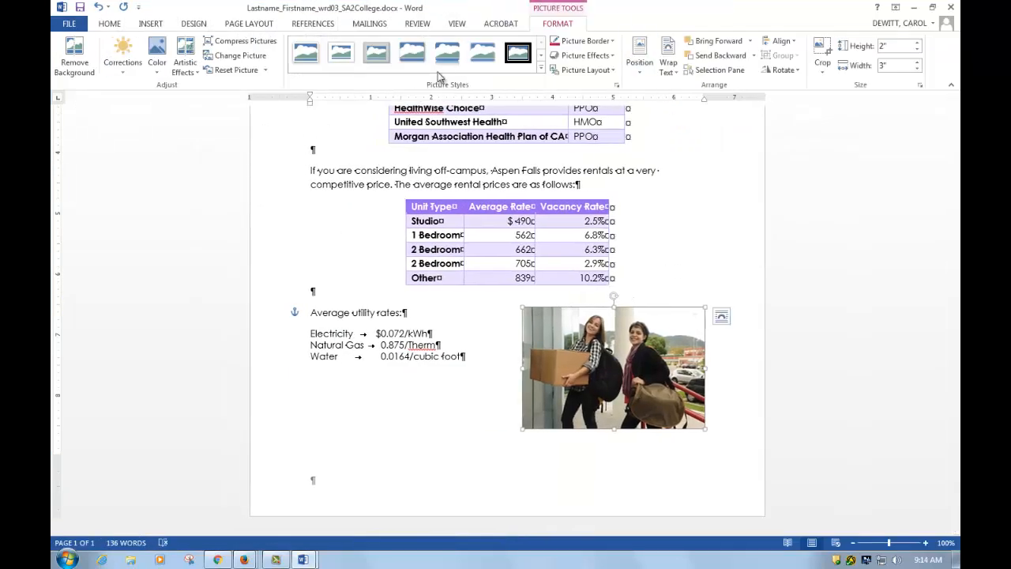
- Apply the Beveled Matte, White picture style to the photo
left_click(344, 61)
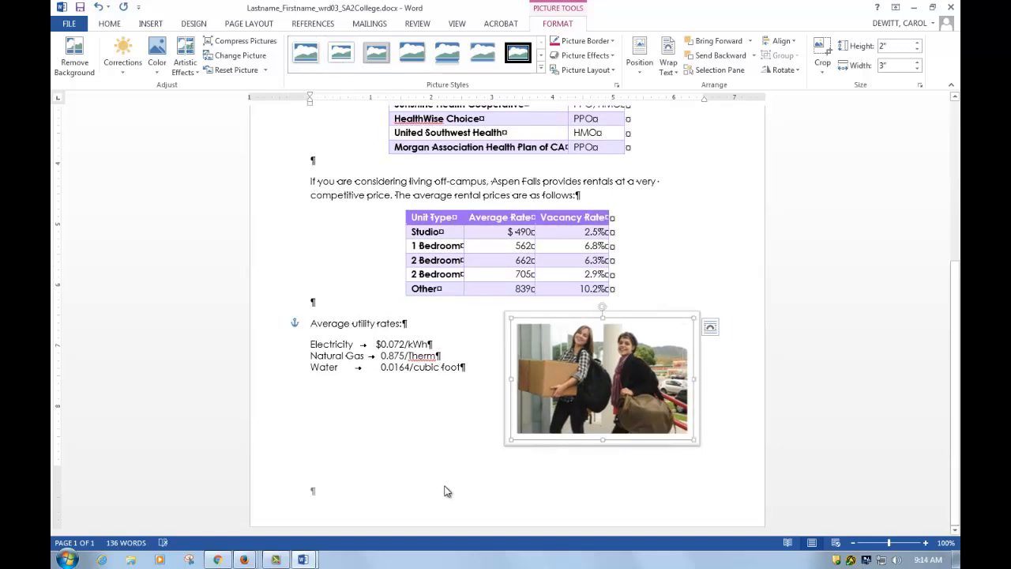
mouse_move(314, 561)
left_click(260, 515)
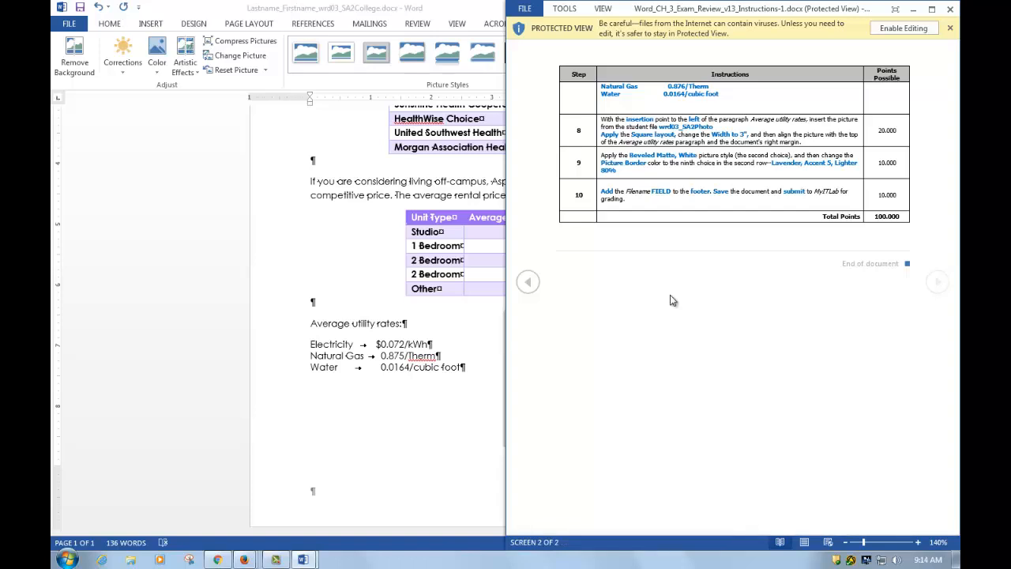
left_click(445, 461)
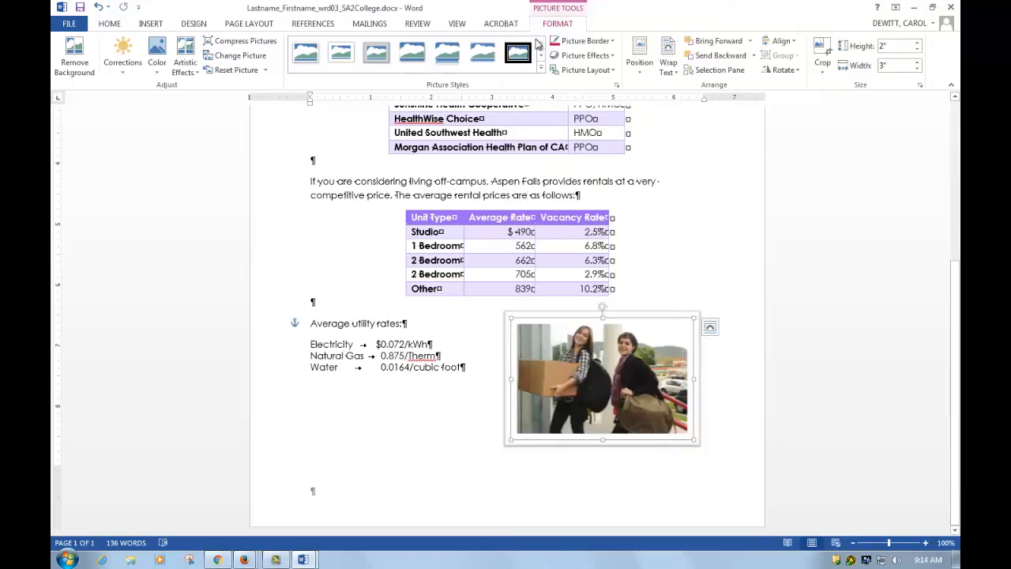
- Give the photo a Lavender, Accent 5, Lighter 80% border and realign it with the utility rates
left_click(614, 41)
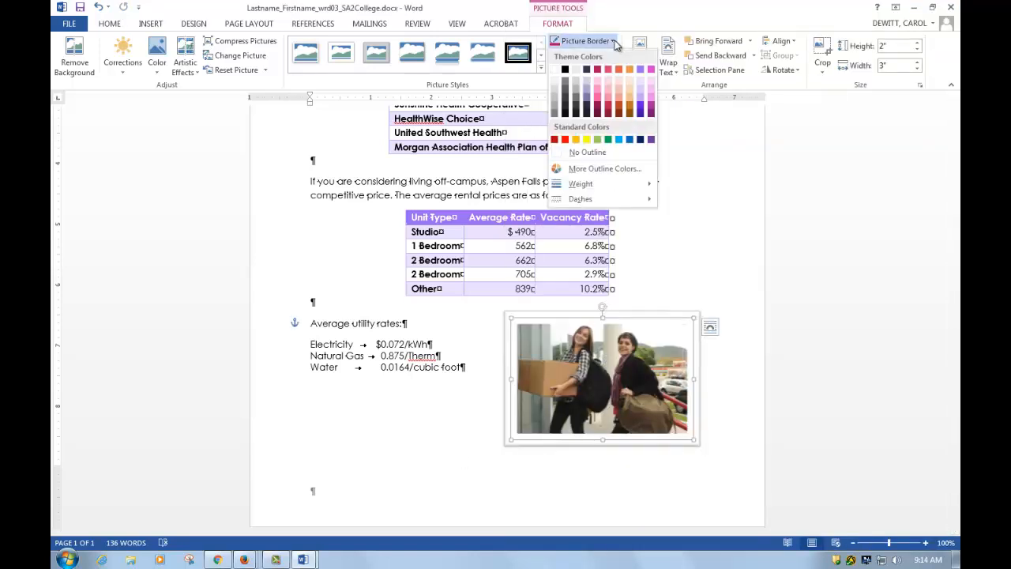
left_click(642, 84)
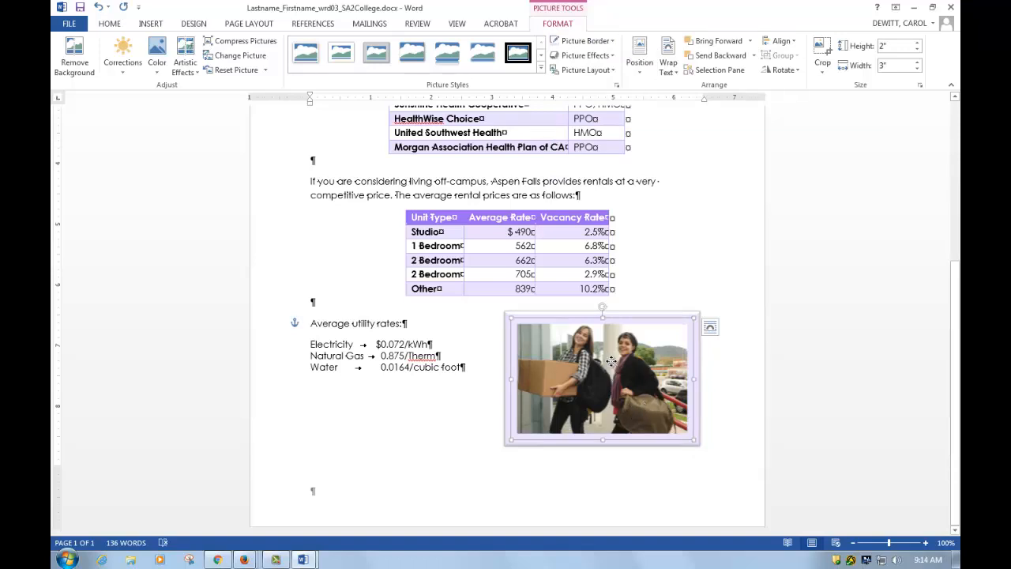
left_click_drag(609, 360, 612, 377)
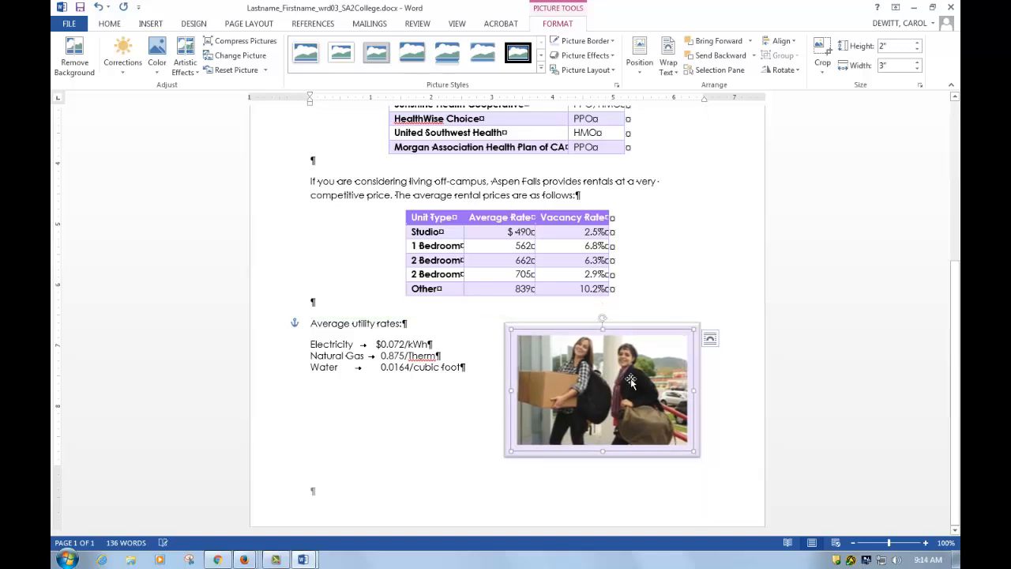
left_click(304, 559)
- Close the instructions window and insert a File Name field into the brochure footer
left_click(260, 505)
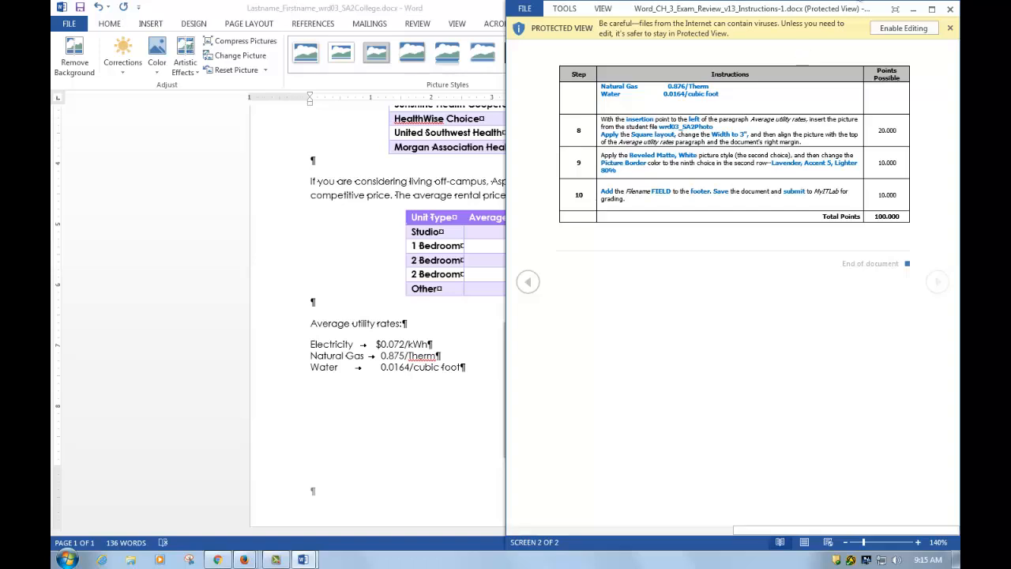
left_click(949, 9)
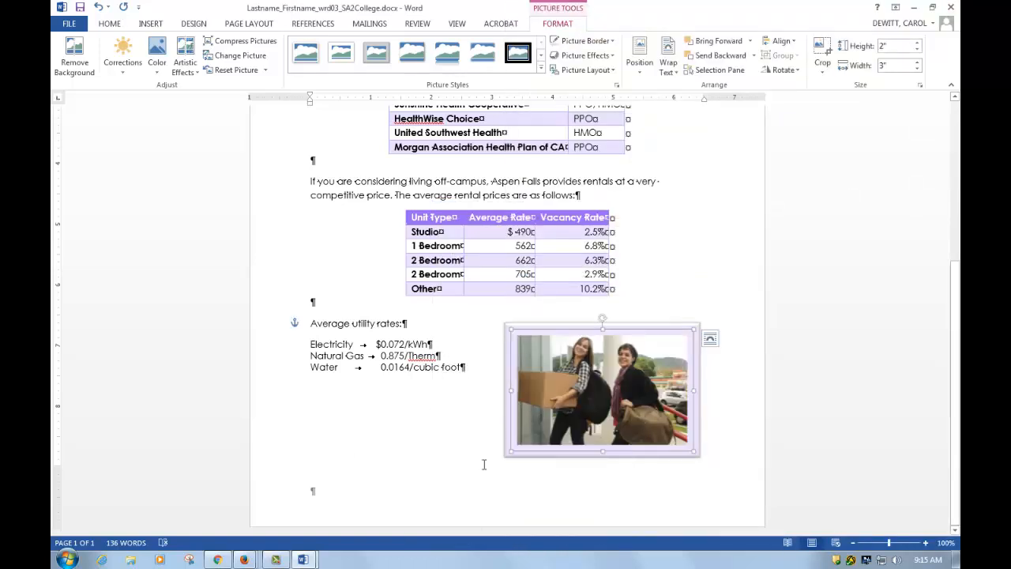
double_click(377, 523)
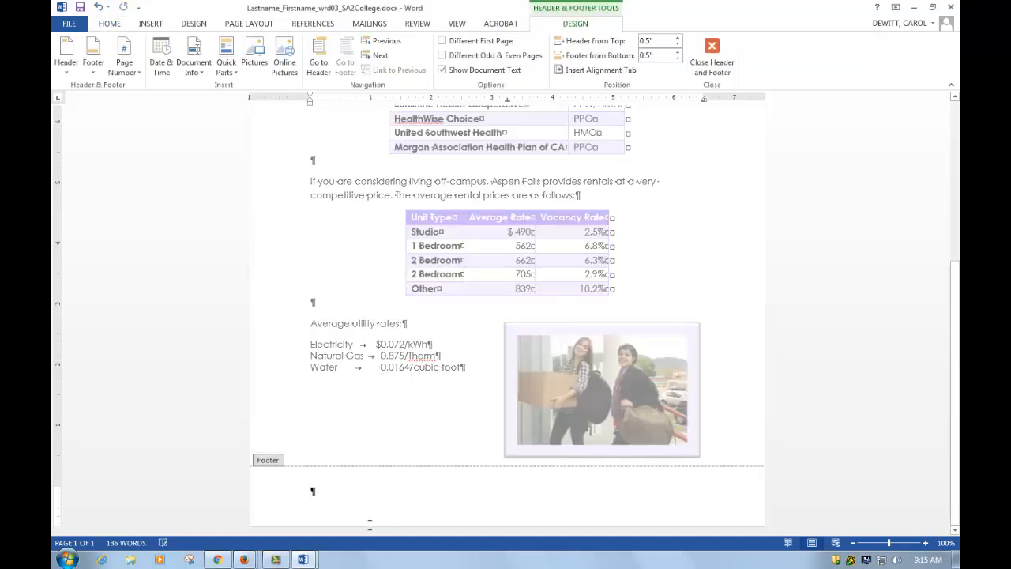
left_click(190, 72)
left_click(203, 100)
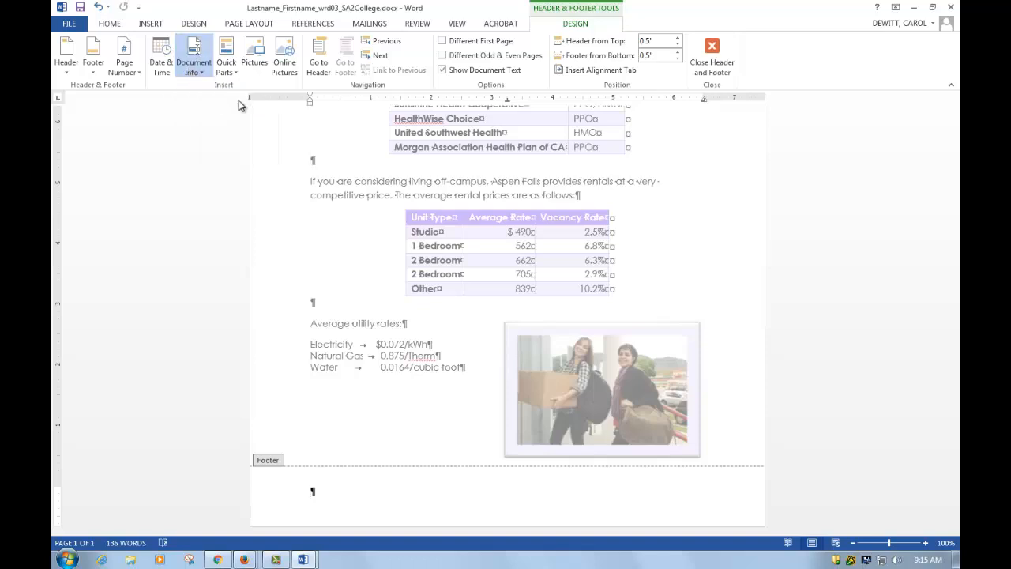